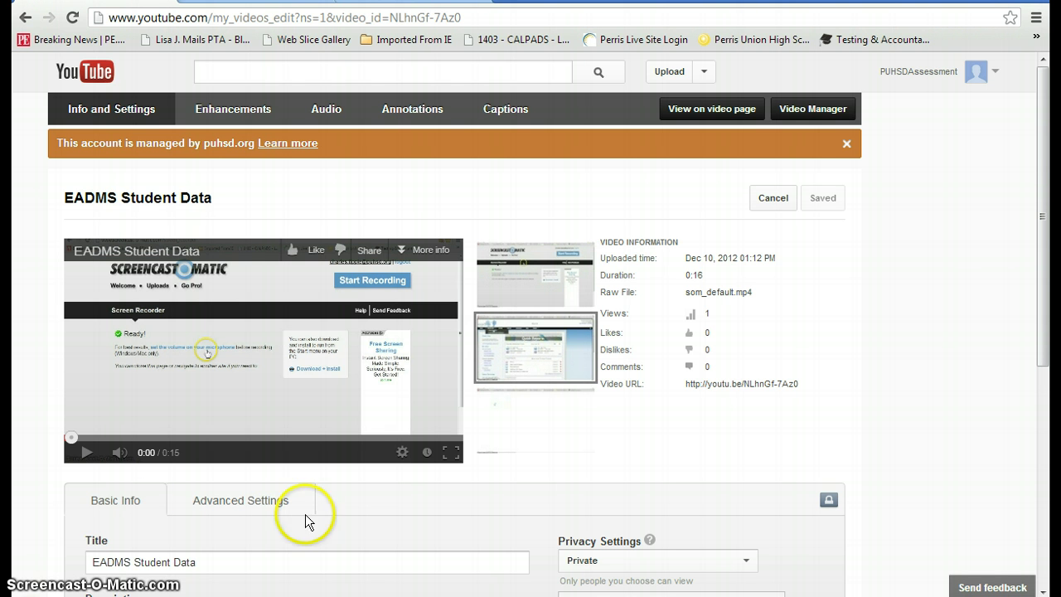
# Set the playback quality of the EADMS Student Data video to 720p HD.
pyautogui.click(403, 455)
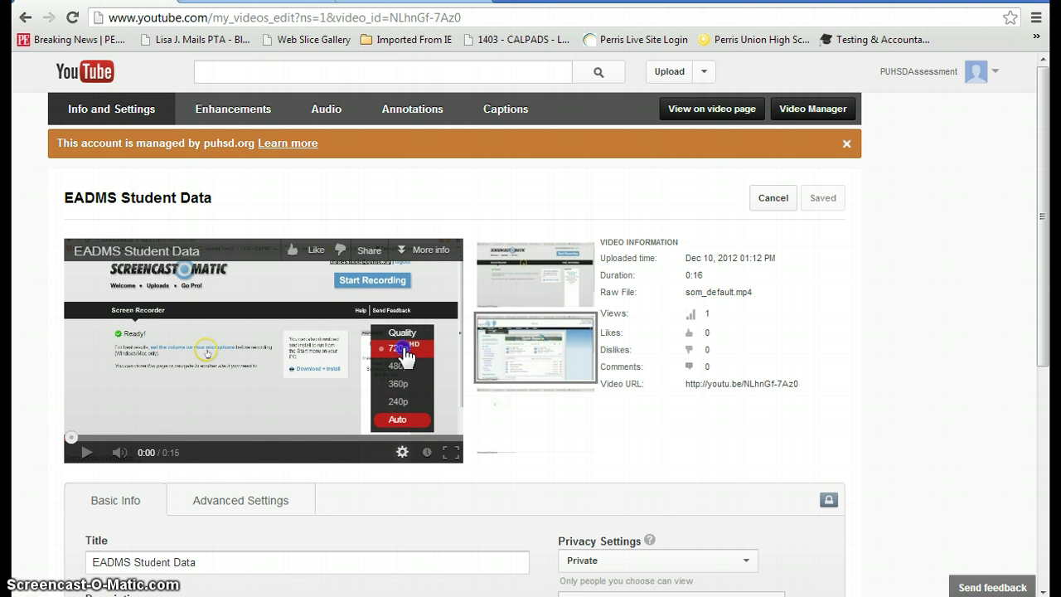
pyautogui.click(405, 351)
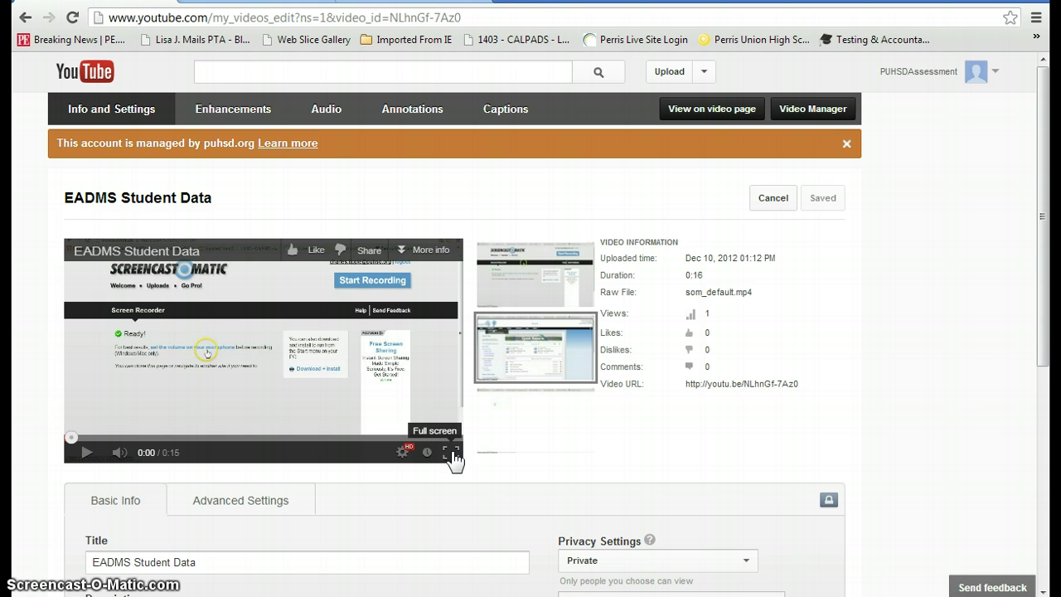
# Switch to the PHS Data Worksheet PDF in Adobe Acrobat Pro and read its Report Builder questions.
pyautogui.click(41, 580)
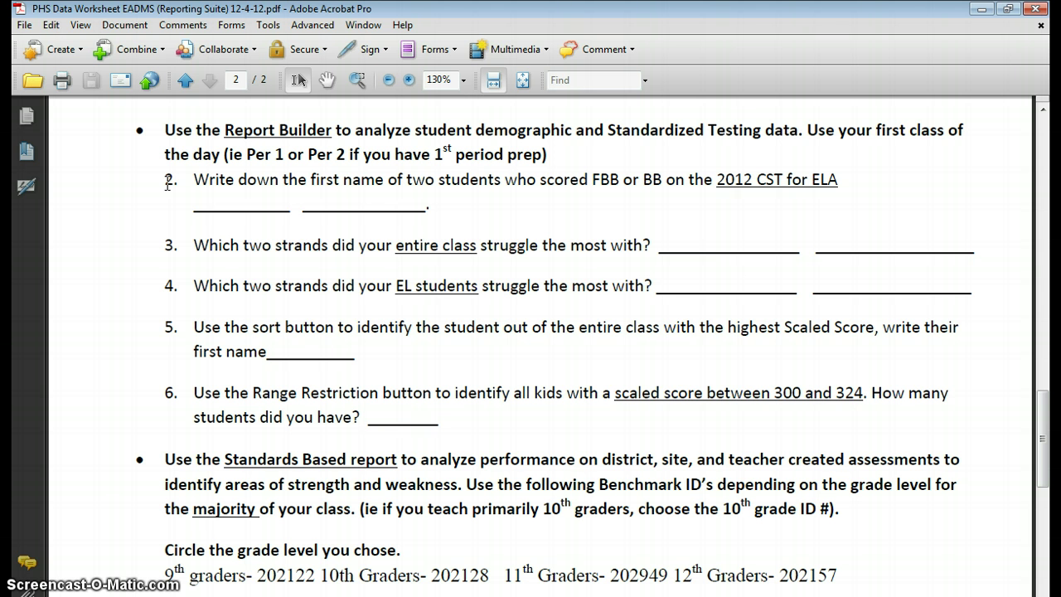
pyautogui.click(189, 177)
pyautogui.click(102, 496)
# Switch to the EADMS site in the browser and open the Report Builder group report.
pyautogui.hotkey('alt', 'Tab')
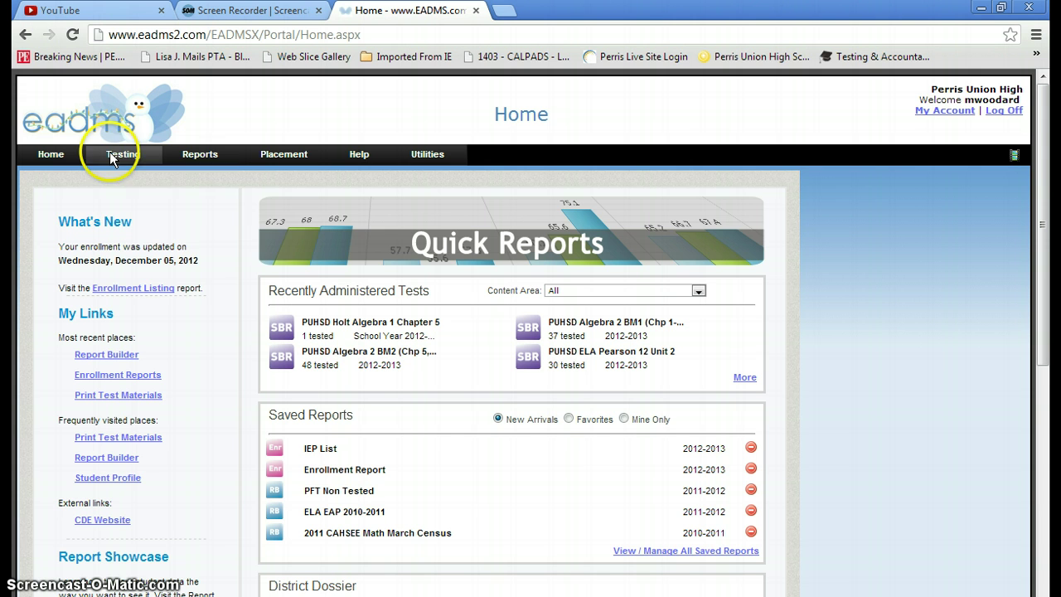
pyautogui.moveTo(200, 155)
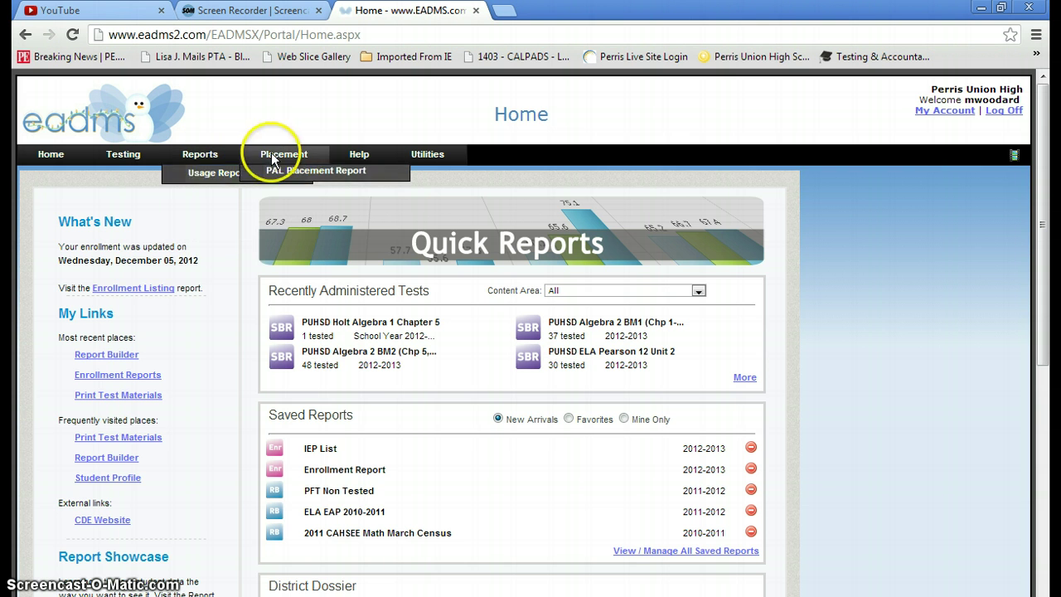
pyautogui.moveTo(259, 155)
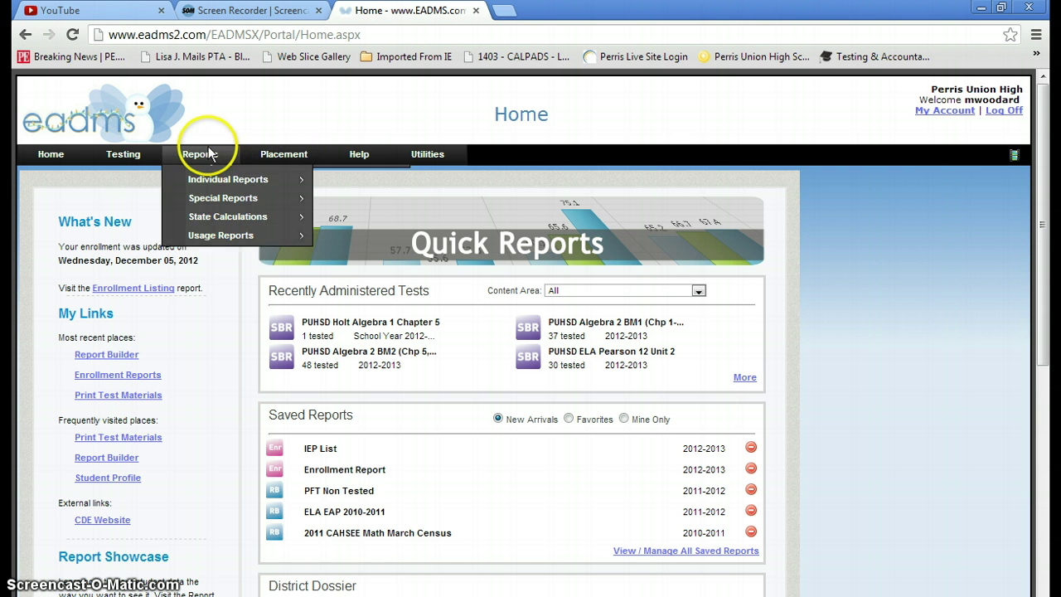
pyautogui.moveTo(220, 176)
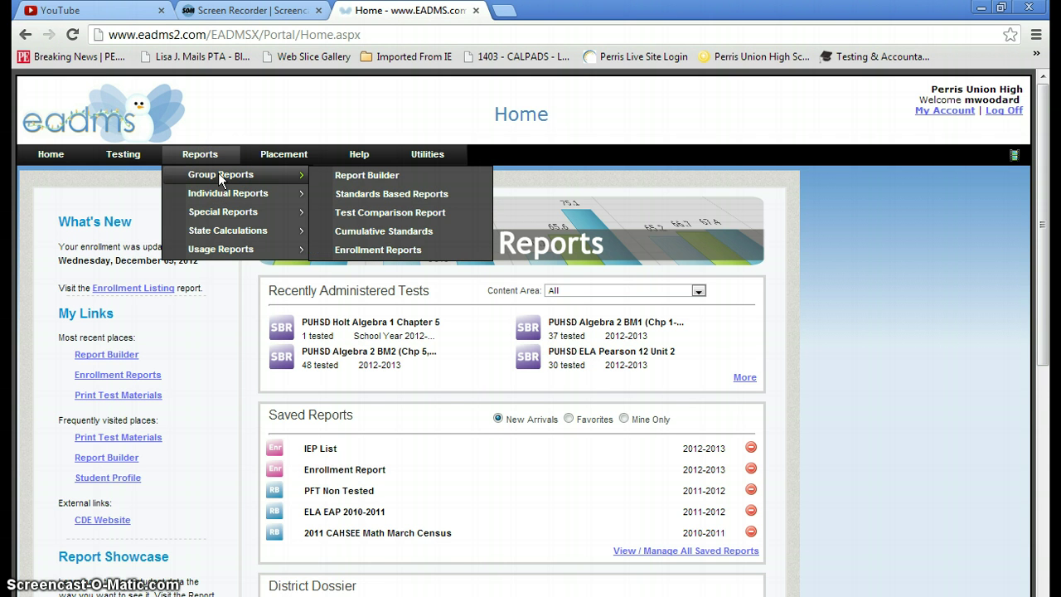
pyautogui.moveTo(210, 218)
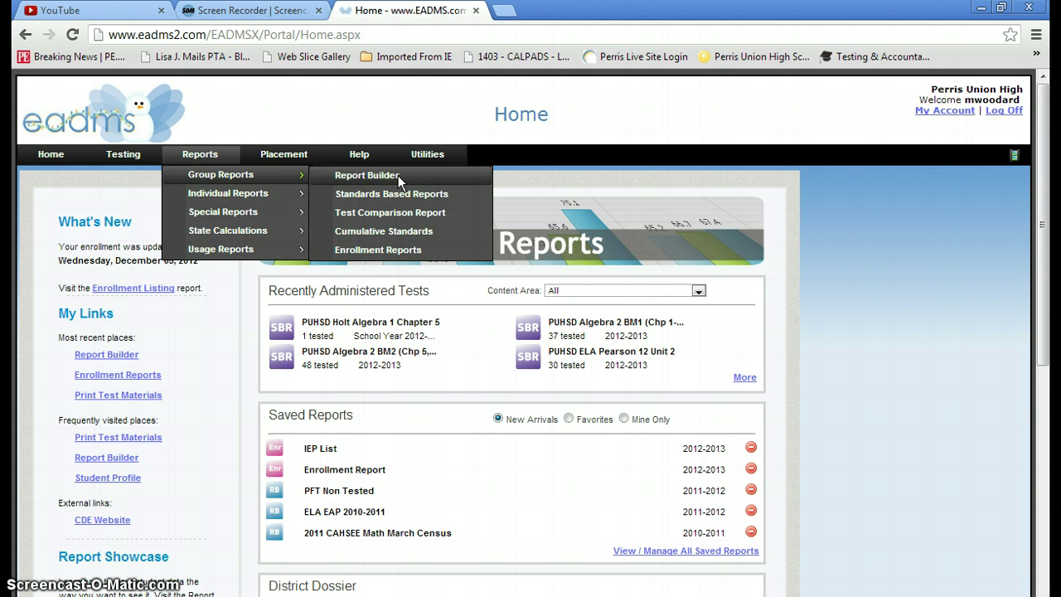
pyautogui.click(411, 178)
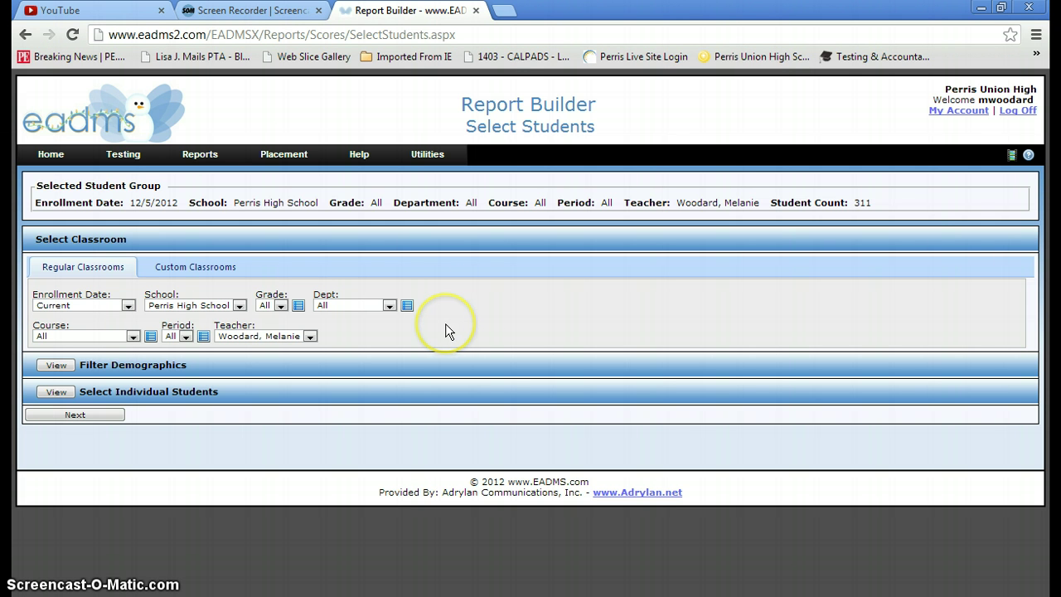
# Limit the student group to period 1 with the current enrollment date and continue to test selection.
pyautogui.click(128, 307)
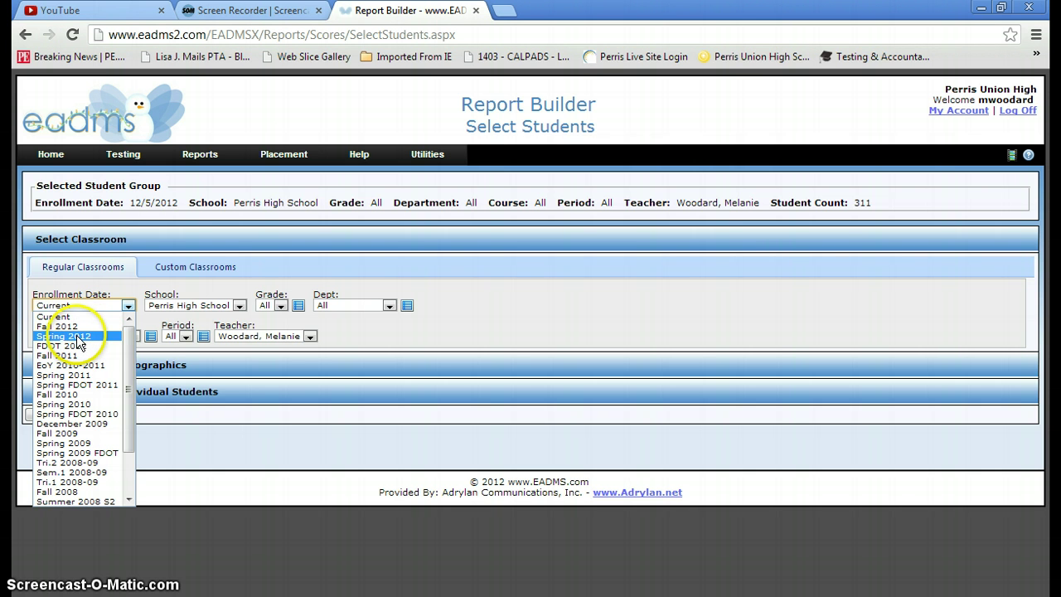
pyautogui.click(587, 327)
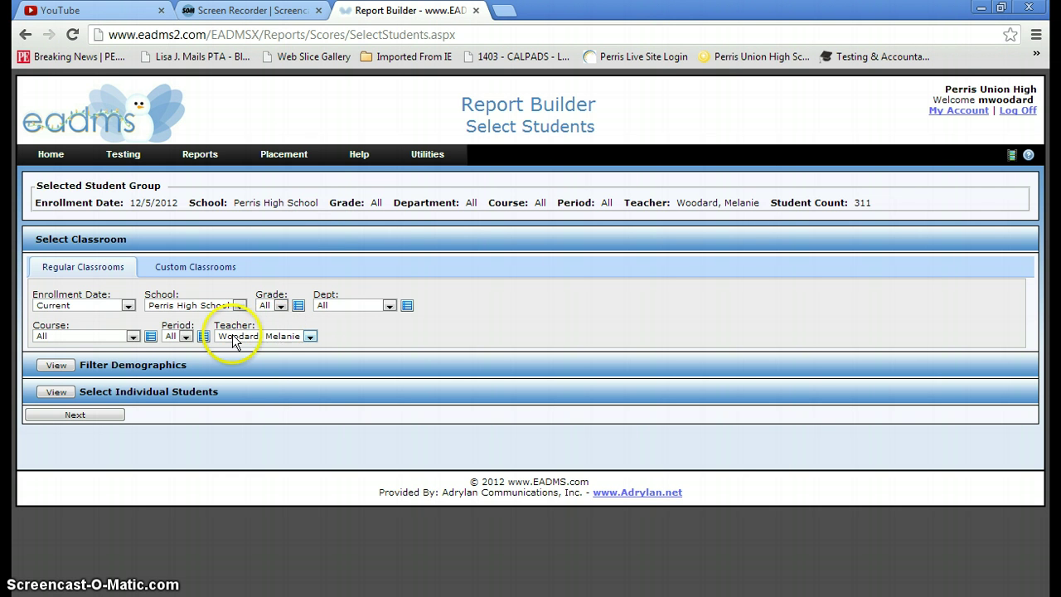
pyautogui.click(186, 336)
pyautogui.click(184, 366)
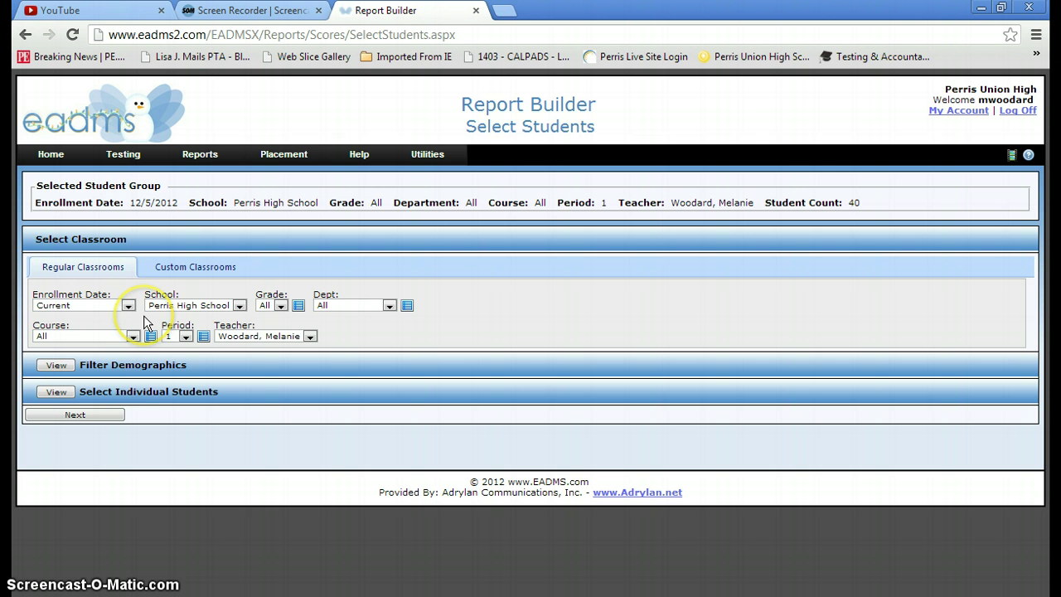
pyautogui.click(105, 414)
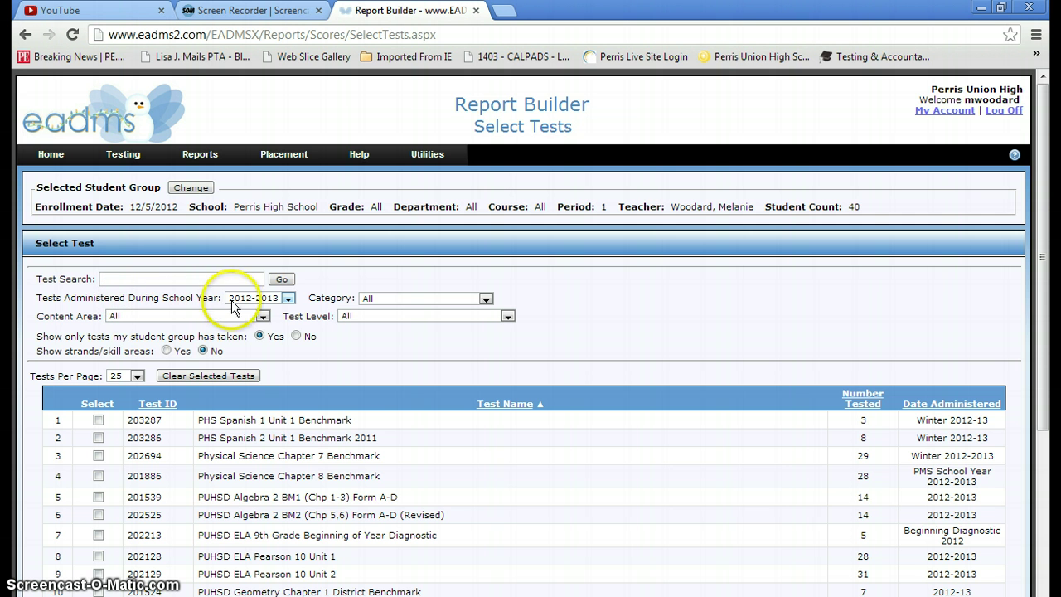
# Filter the tests to school year 2011-2012, category STAR Tests and content area English Language Arts, with strands/skill areas shown.
pyautogui.click(286, 298)
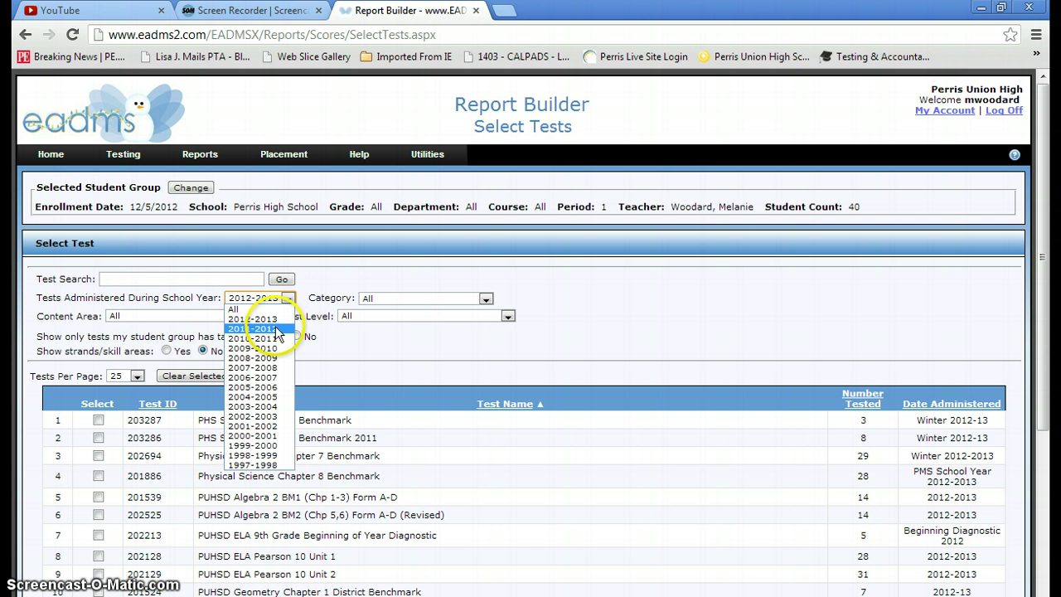
pyautogui.click(276, 329)
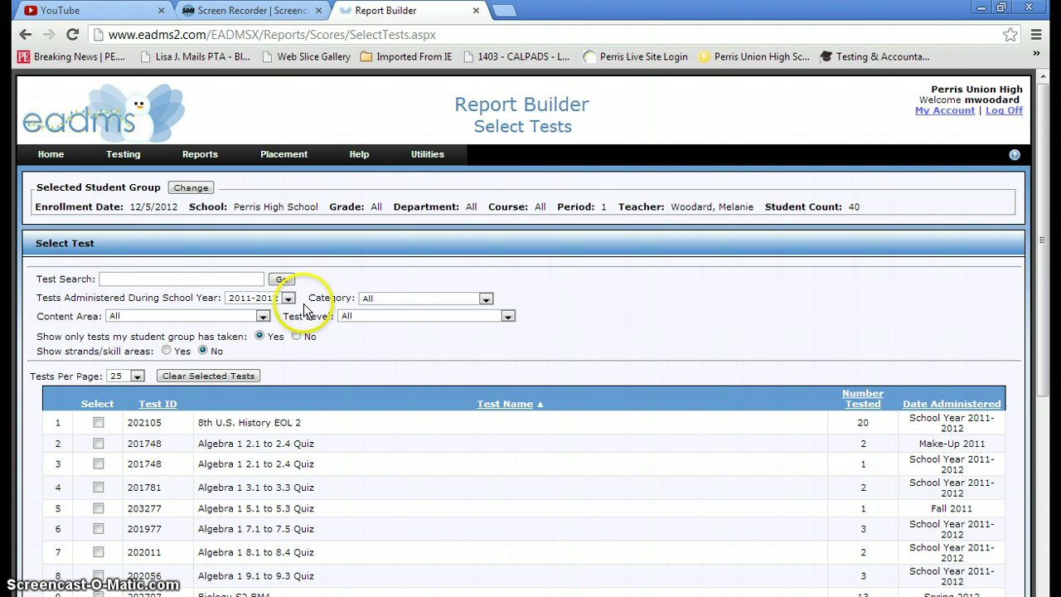
pyautogui.click(487, 298)
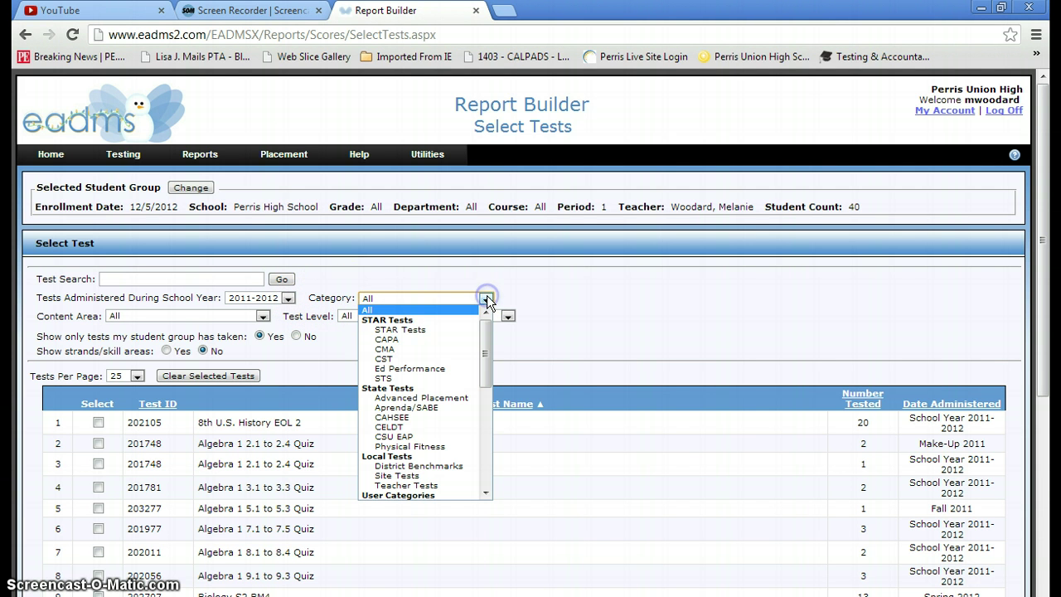
pyautogui.click(456, 329)
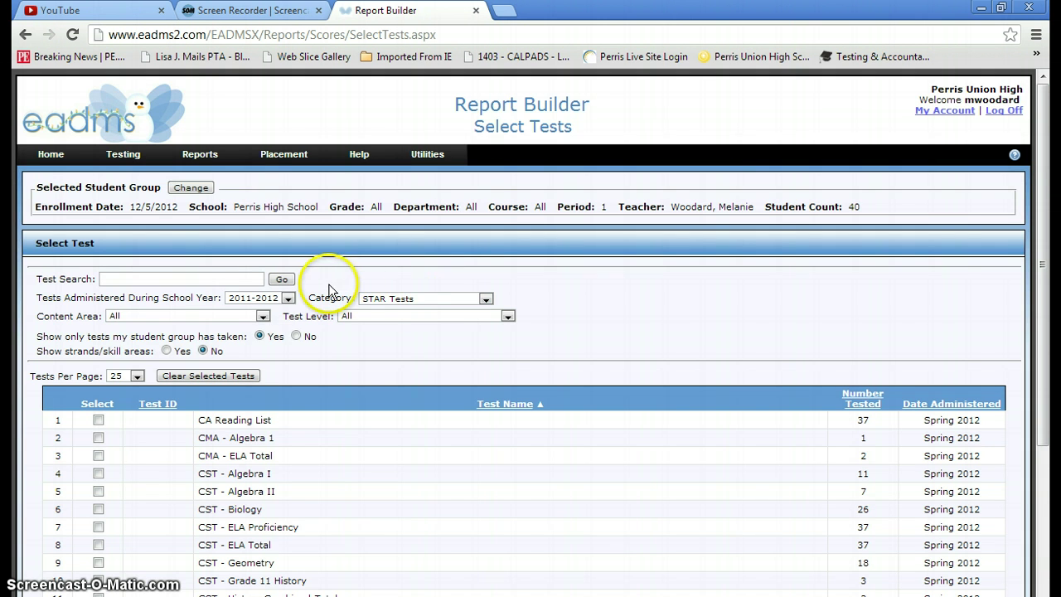
pyautogui.click(262, 316)
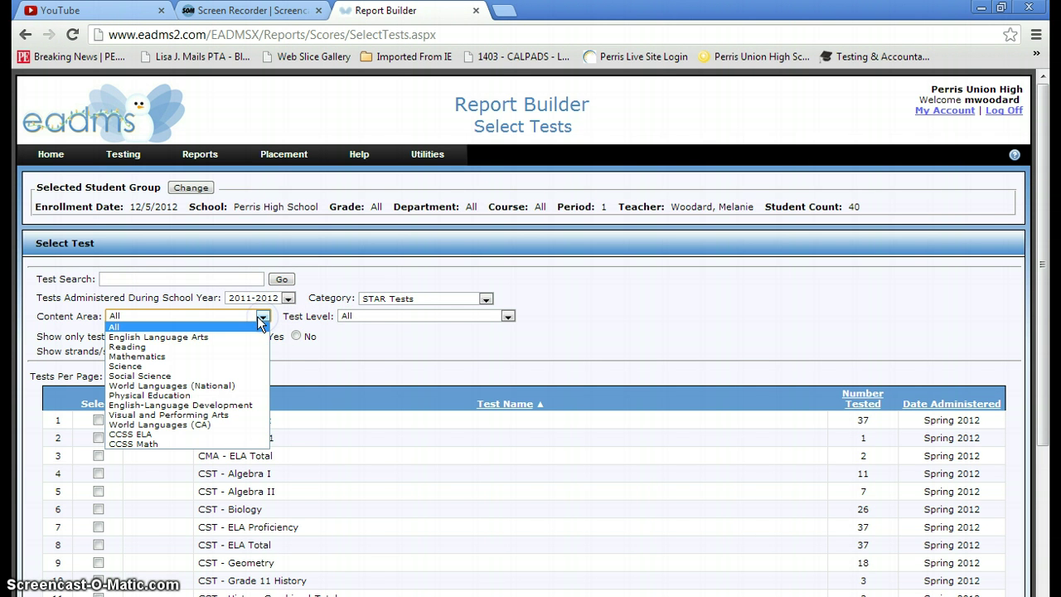
pyautogui.click(240, 336)
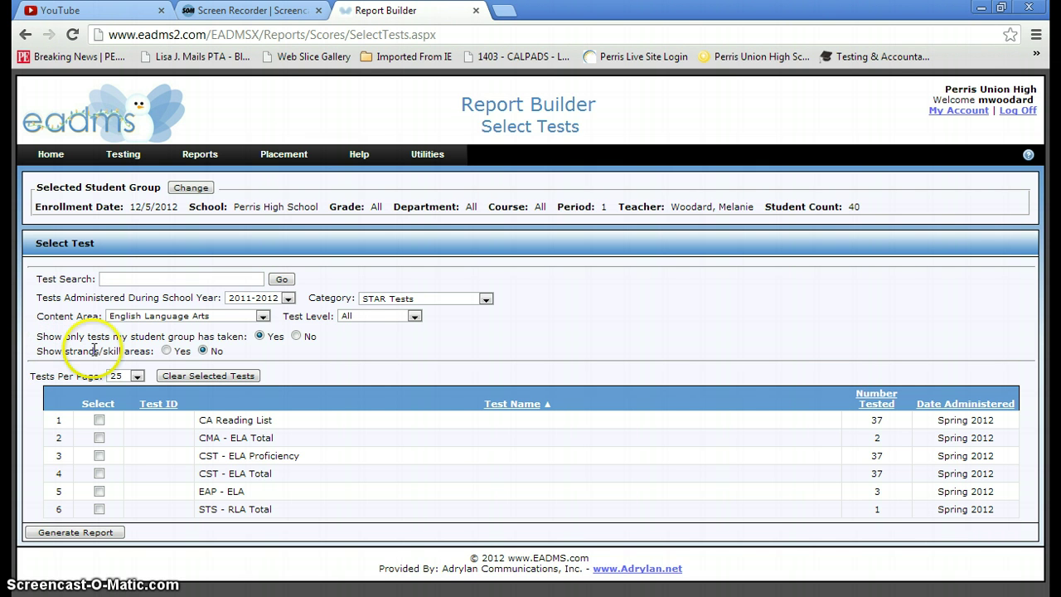
pyautogui.click(166, 351)
# Select CST - ELA Total and its five strands, Word Analysis & Vocab through Writing Strategies, and generate the report.
pyautogui.scroll(-1, 165, 350)
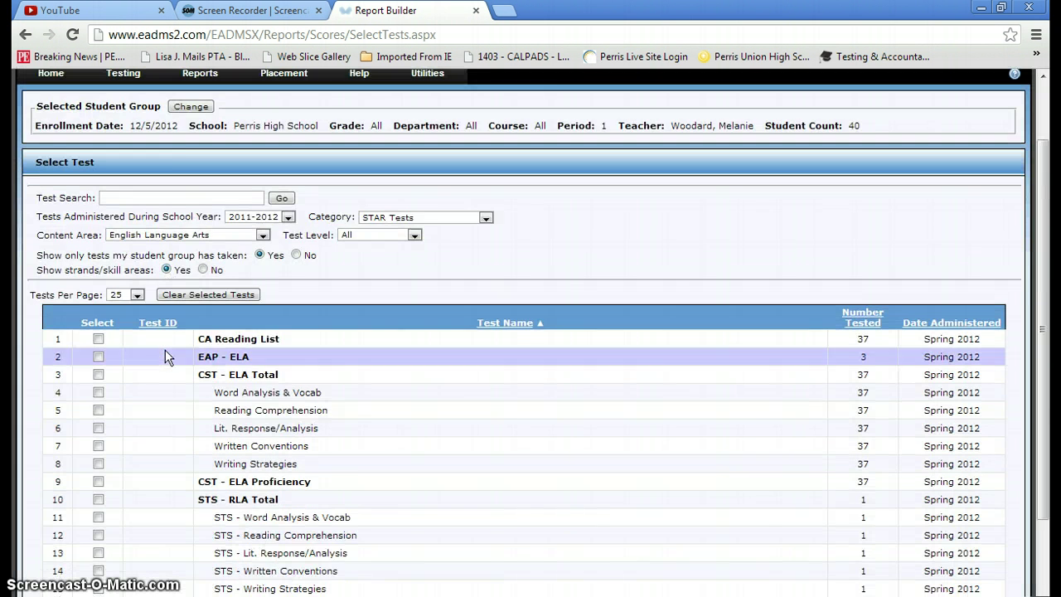
pyautogui.scroll(-1, 165, 352)
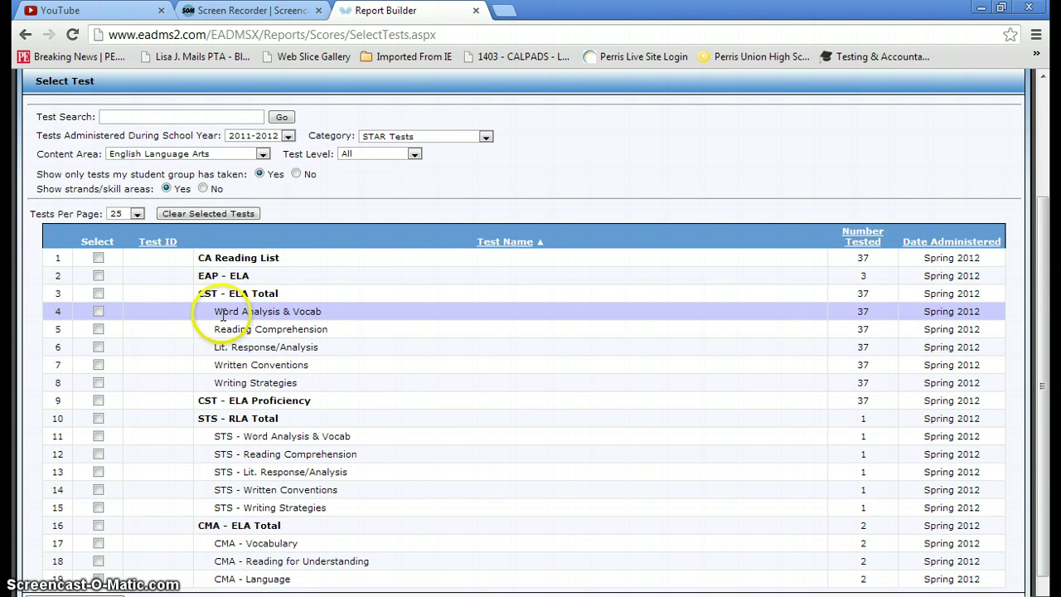
pyautogui.click(98, 294)
pyautogui.click(98, 311)
pyautogui.click(98, 329)
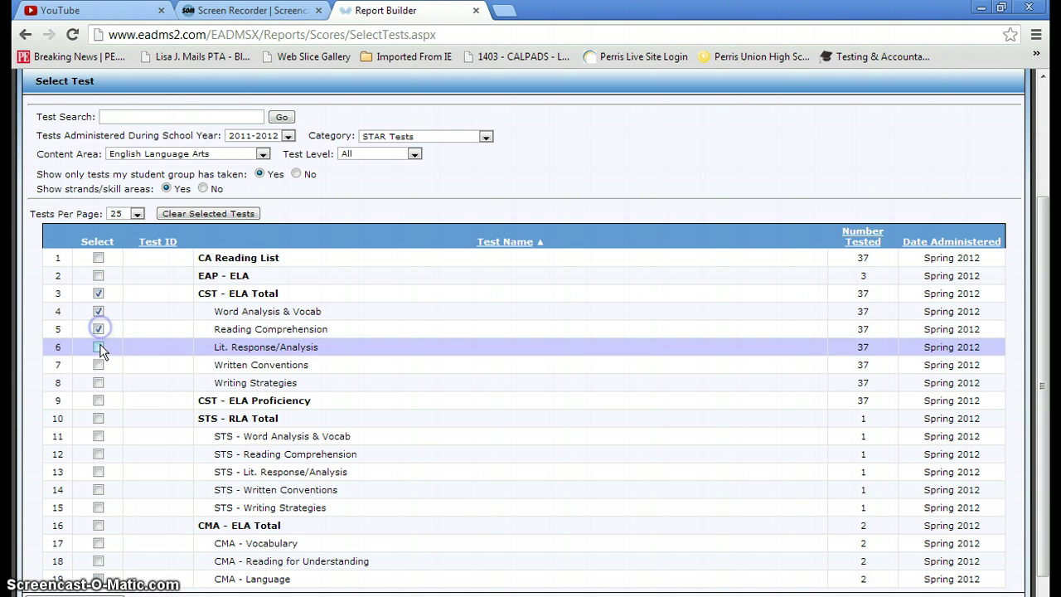
pyautogui.click(98, 347)
pyautogui.click(98, 364)
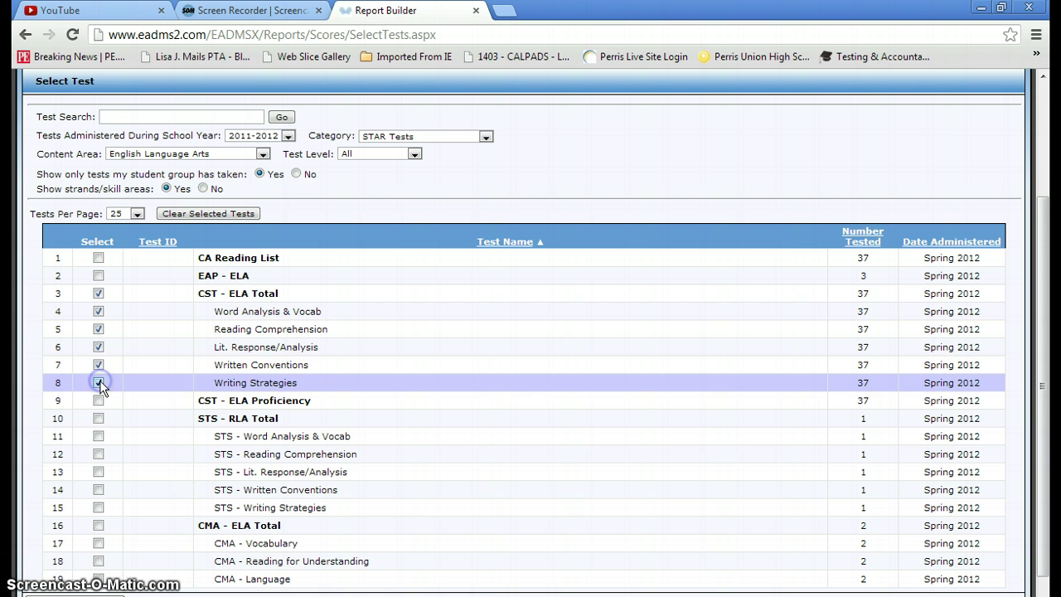
pyautogui.scroll(-1, 99, 387)
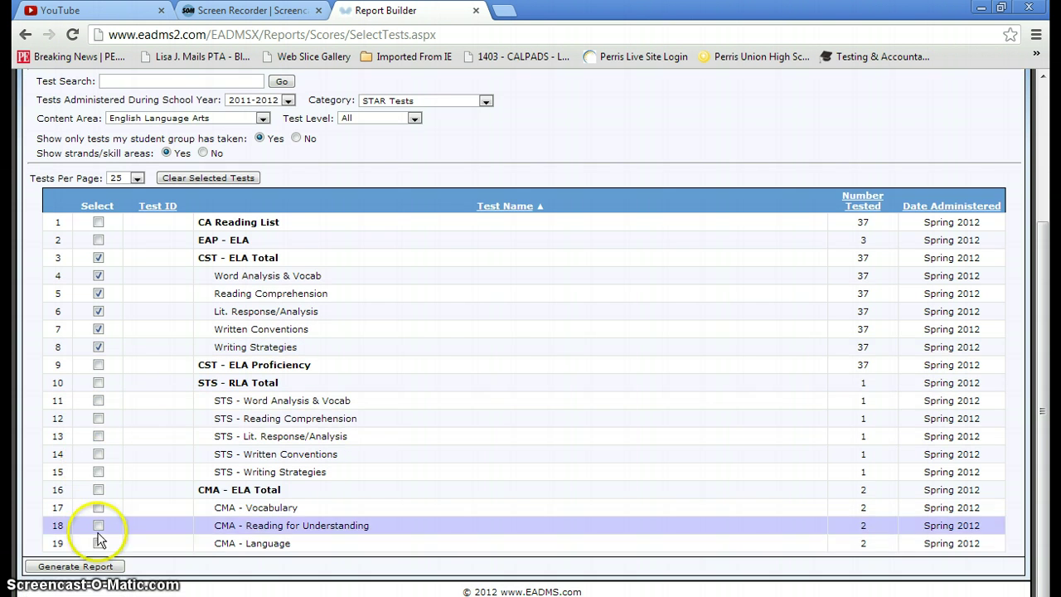
pyautogui.click(94, 569)
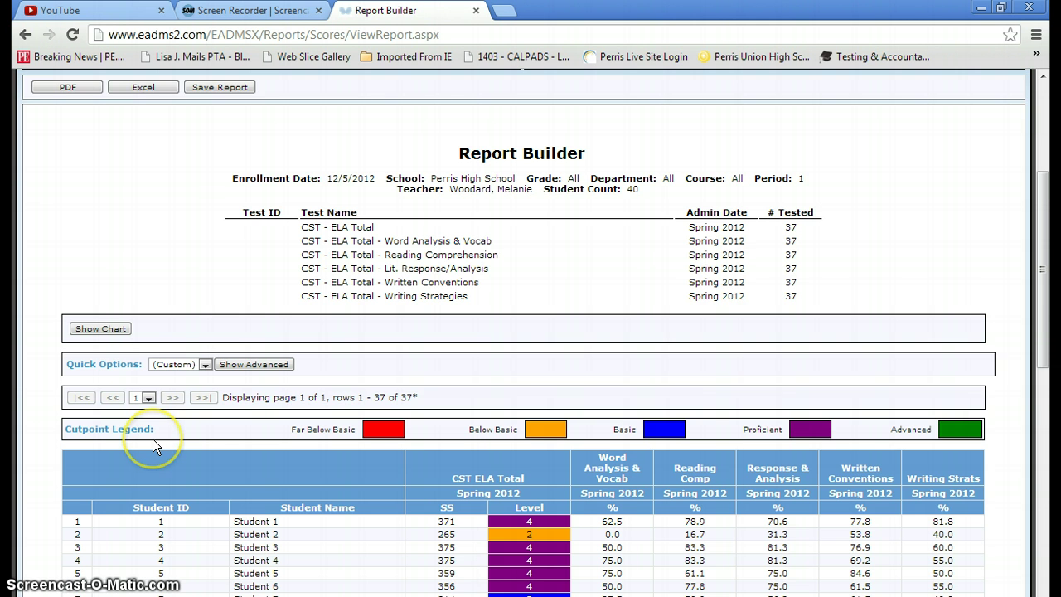
# Review the students' CST ELA levels, and add the Grade enrollment field to the report through the advanced options.
pyautogui.scroll(-4, 165, 452)
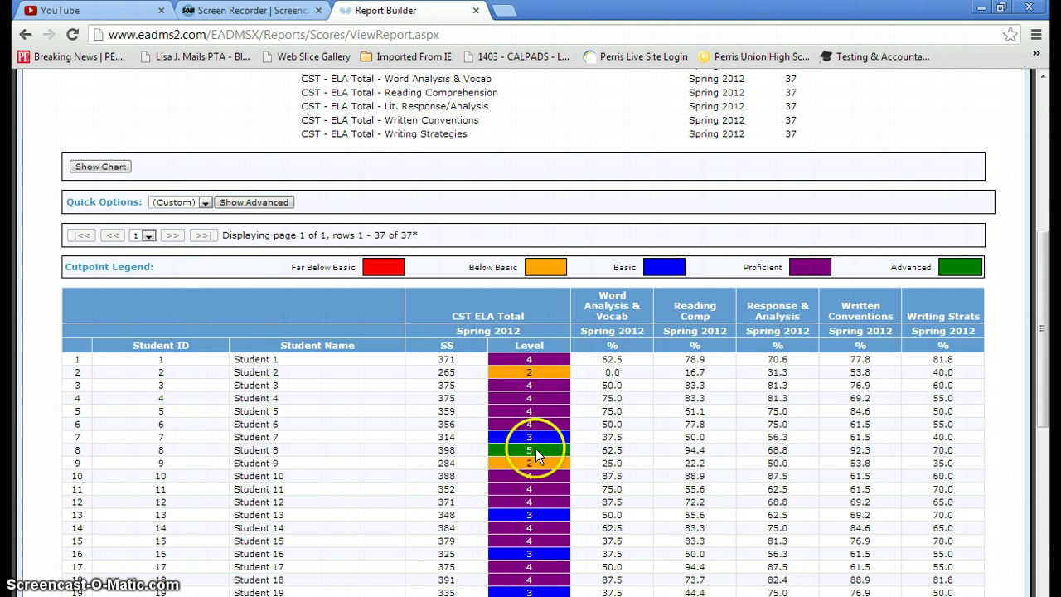
pyautogui.scroll(-2, 535, 449)
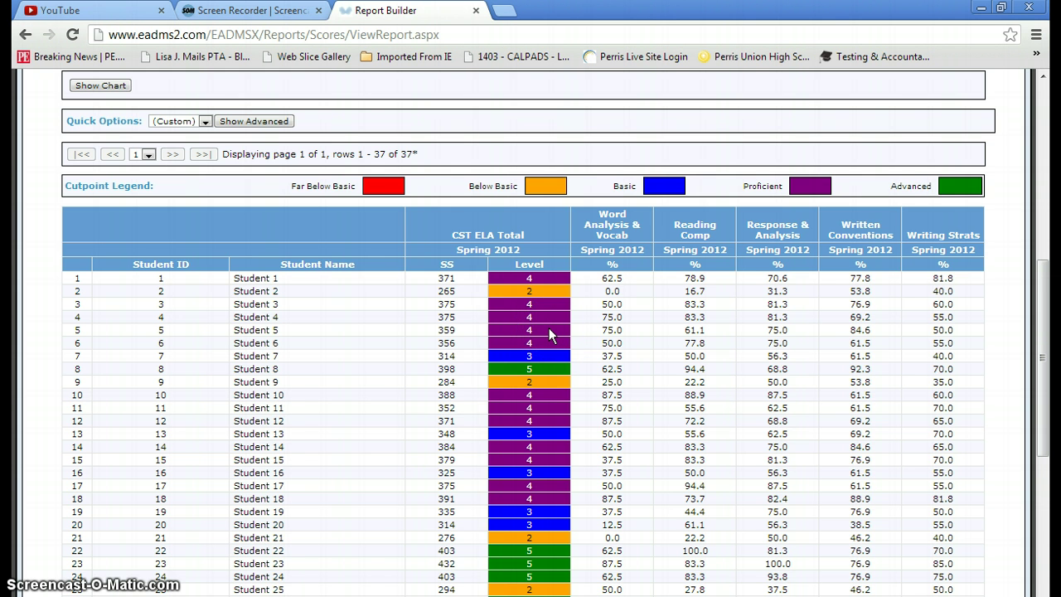
pyautogui.scroll(3, 549, 334)
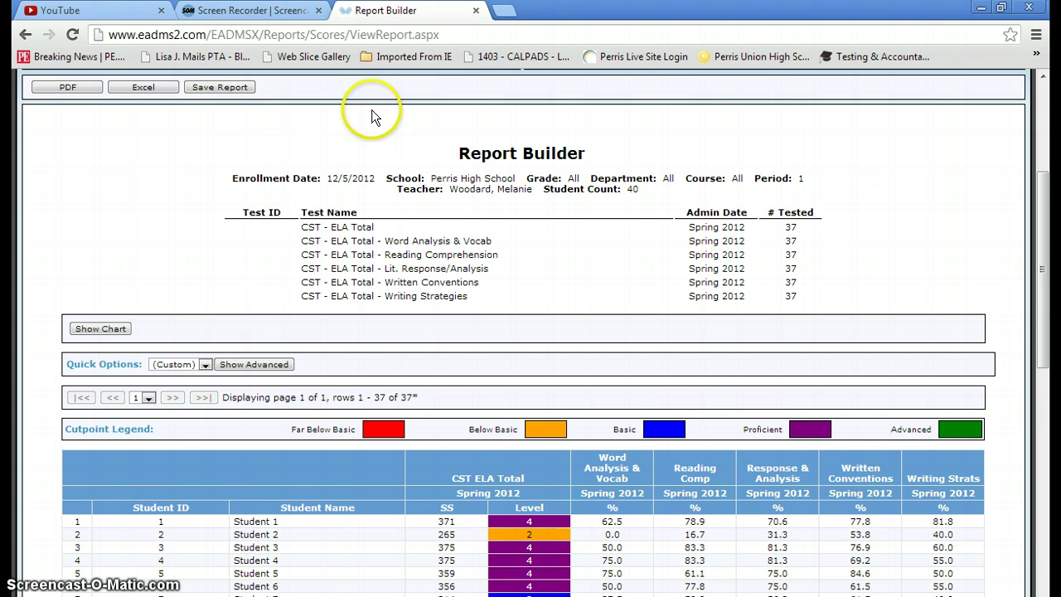
pyautogui.click(251, 368)
pyautogui.scroll(-2, 279, 363)
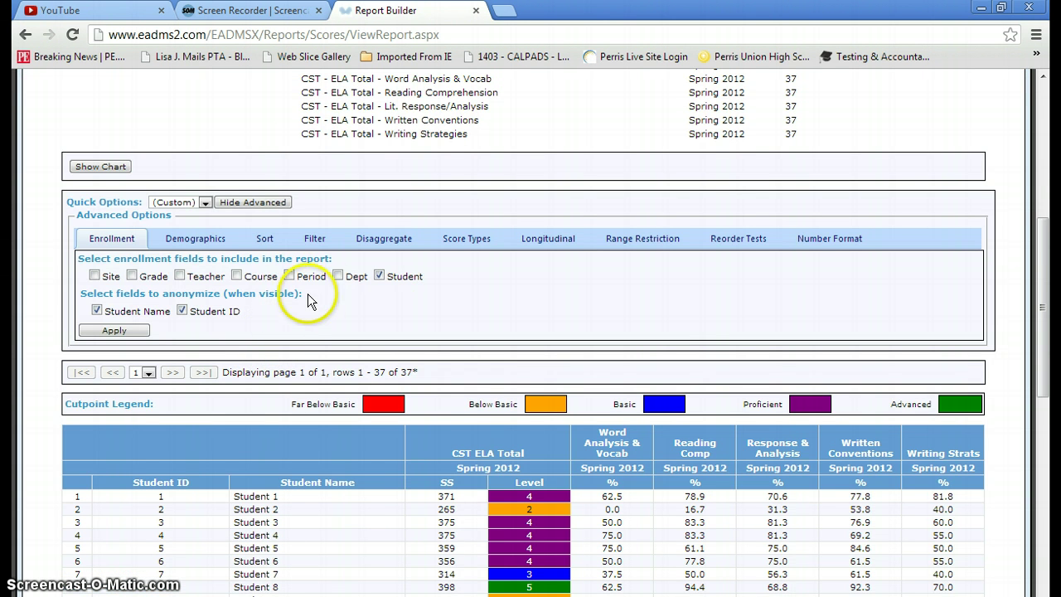
pyautogui.click(132, 276)
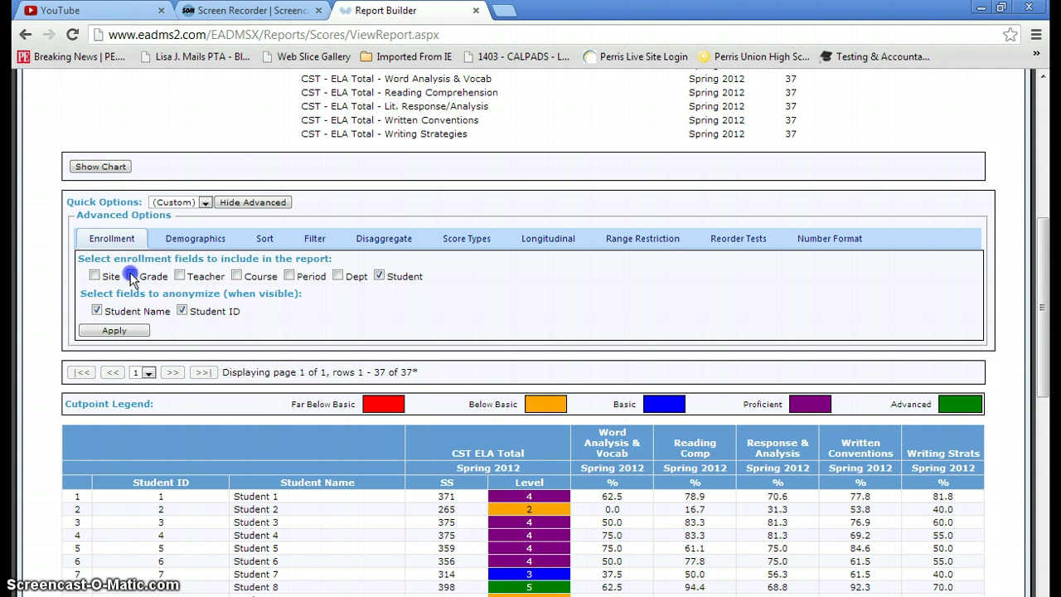
pyautogui.click(114, 330)
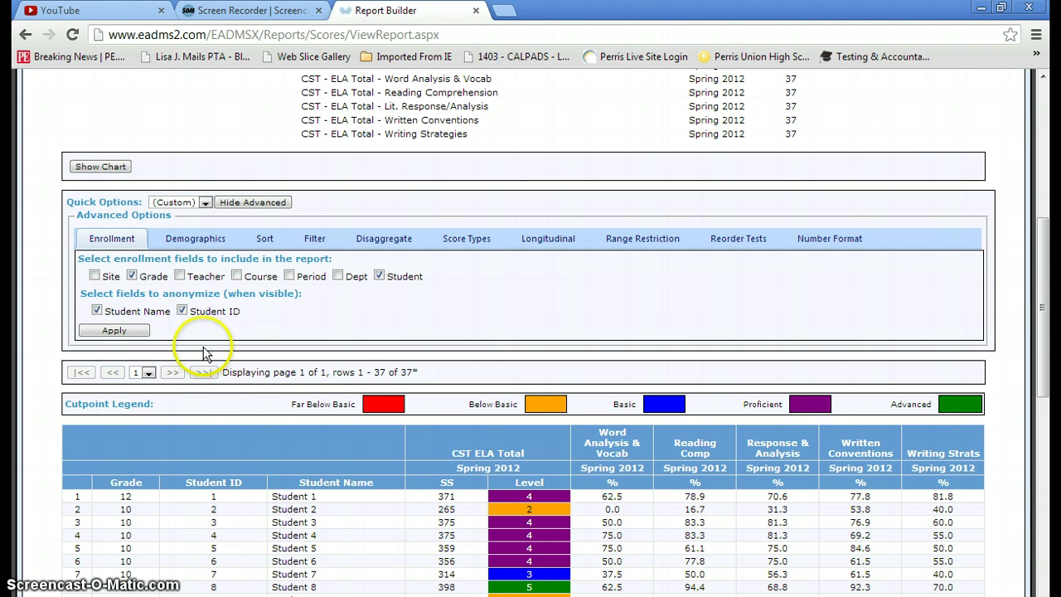
# Add the demographic fields EL Status, CELDT Level (last known), Counselor Name and IEP to the report.
pyautogui.click(199, 241)
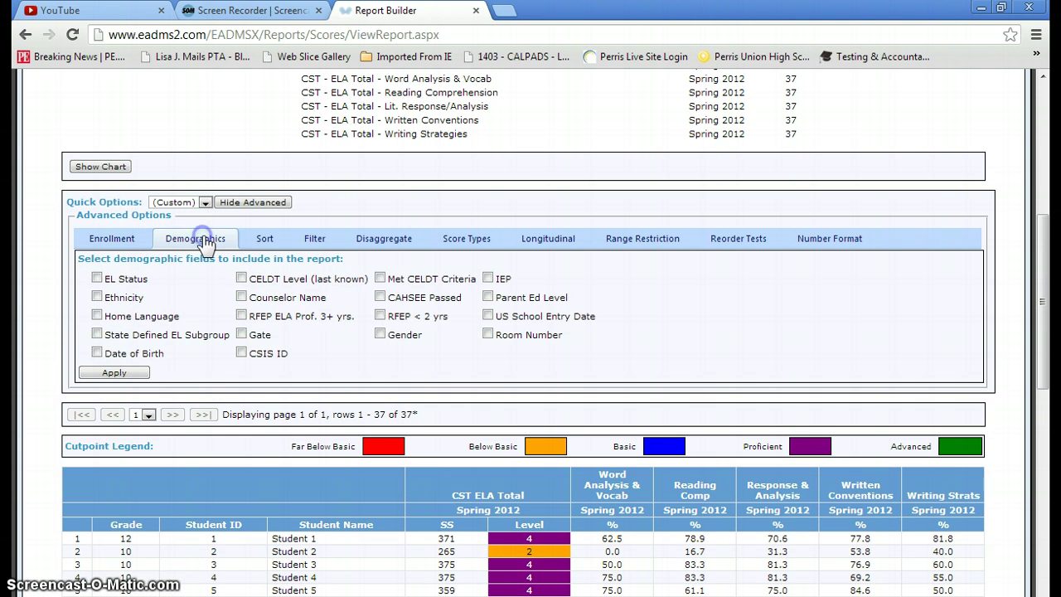
pyautogui.click(97, 280)
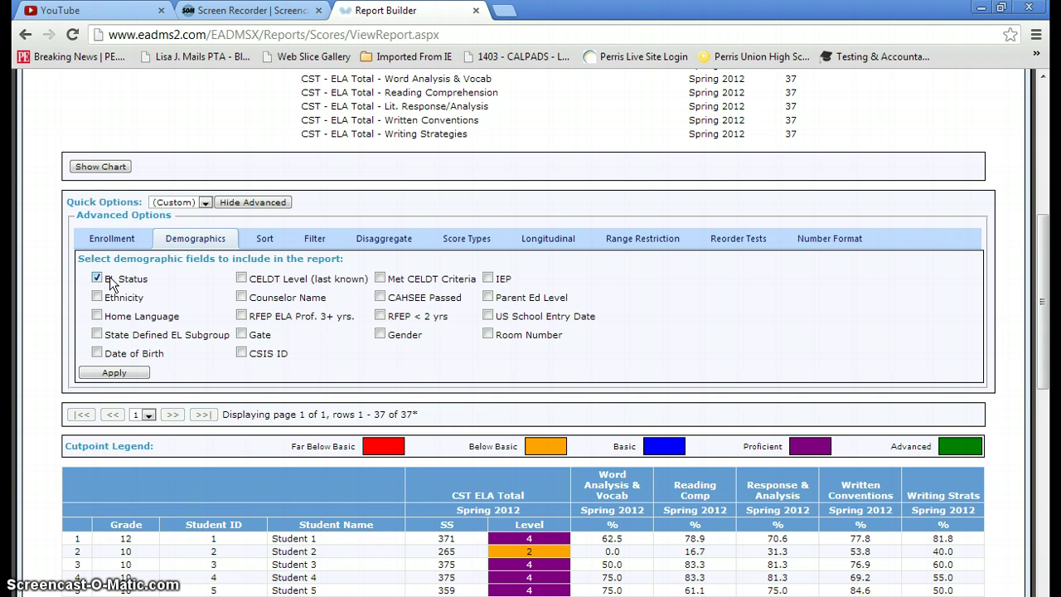
pyautogui.click(241, 278)
pyautogui.click(241, 297)
pyautogui.click(488, 279)
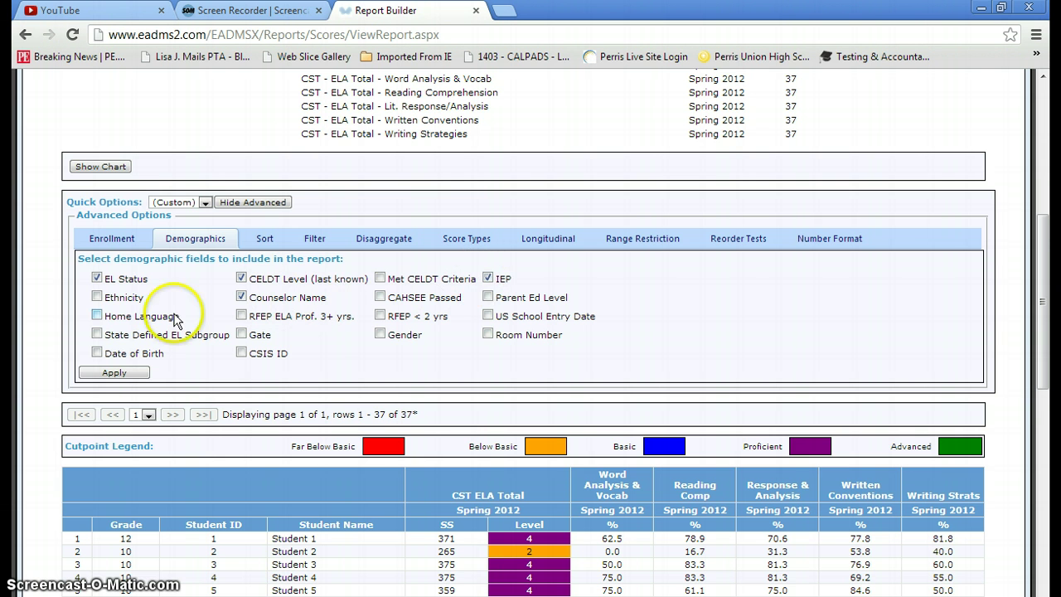
pyautogui.click(115, 374)
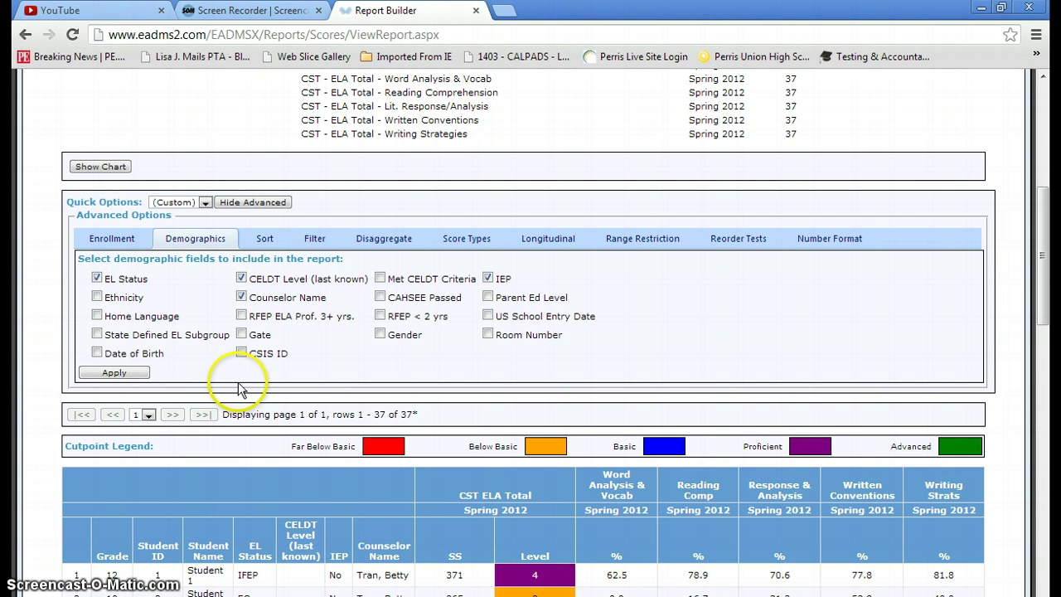
# Sort the report by CST ELA Total-Spring 2012-SS in descending order.
pyautogui.scroll(-1, 240, 374)
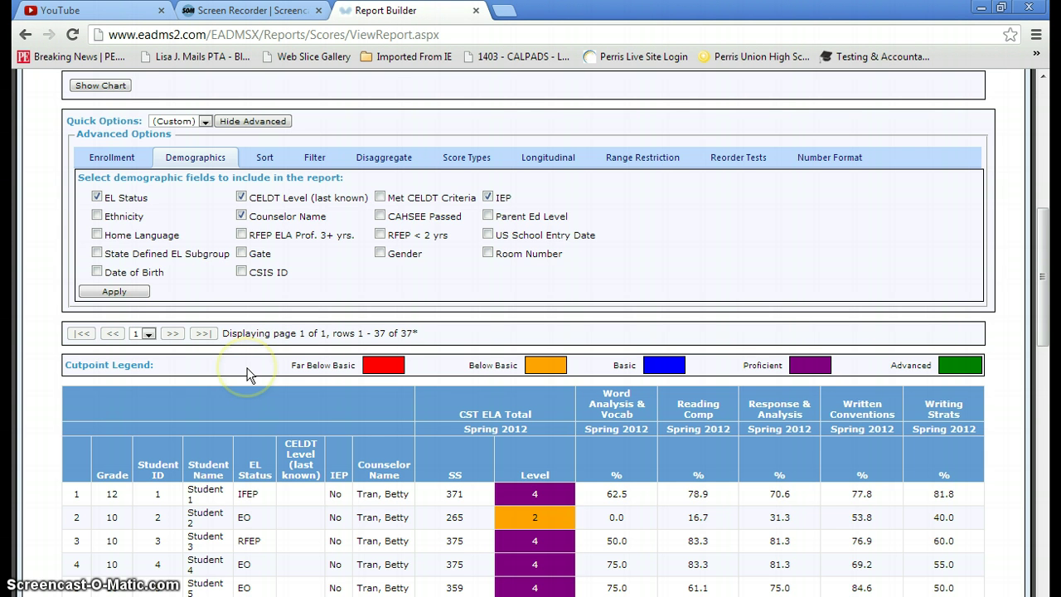
pyautogui.scroll(-2, 246, 375)
pyautogui.scroll(-3, 249, 373)
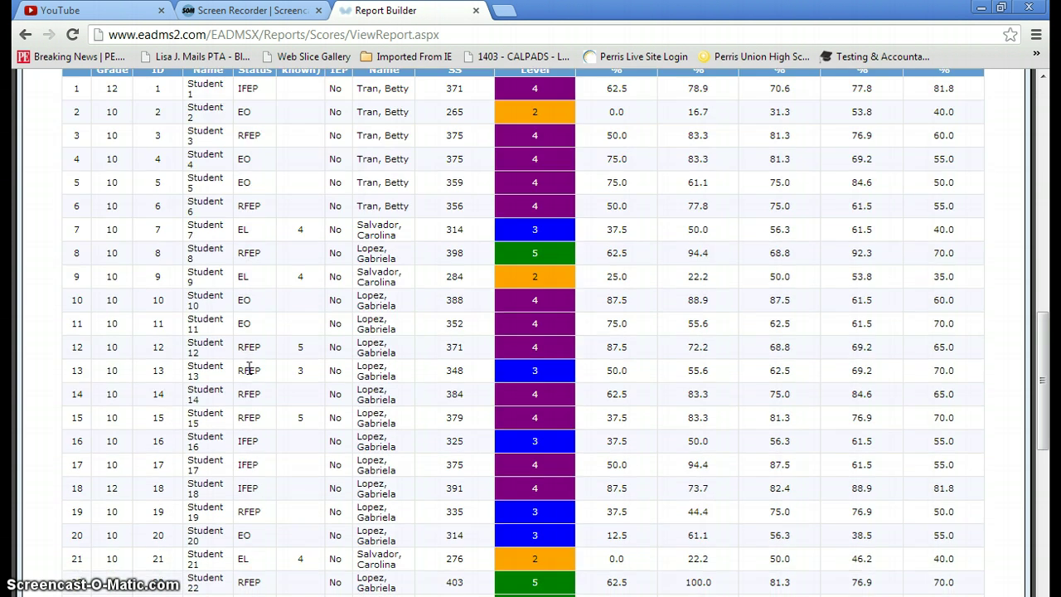
pyautogui.scroll(2, 257, 363)
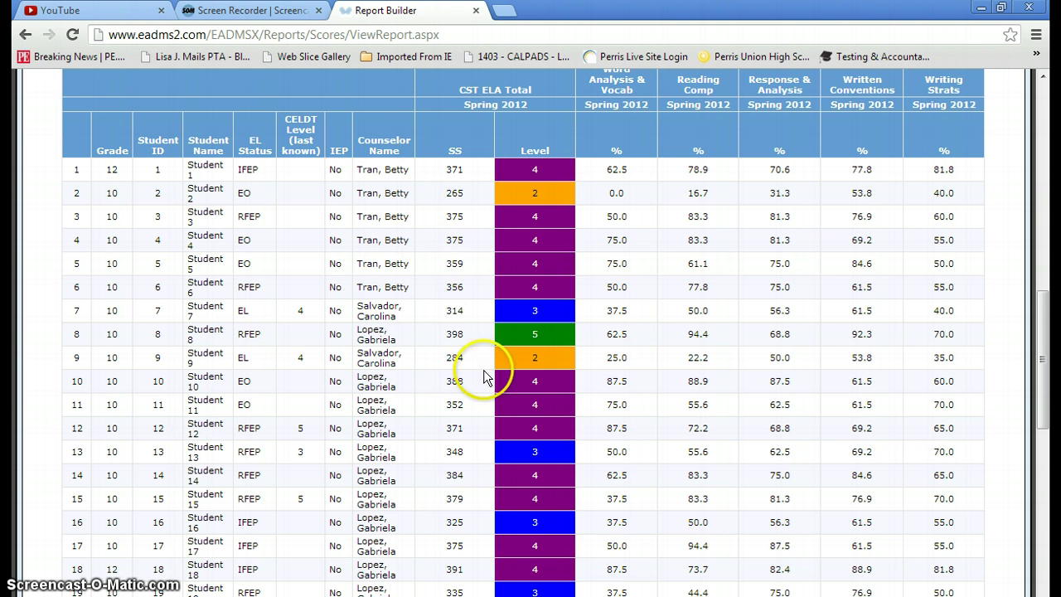
pyautogui.scroll(3, 367, 390)
pyautogui.scroll(2, 362, 377)
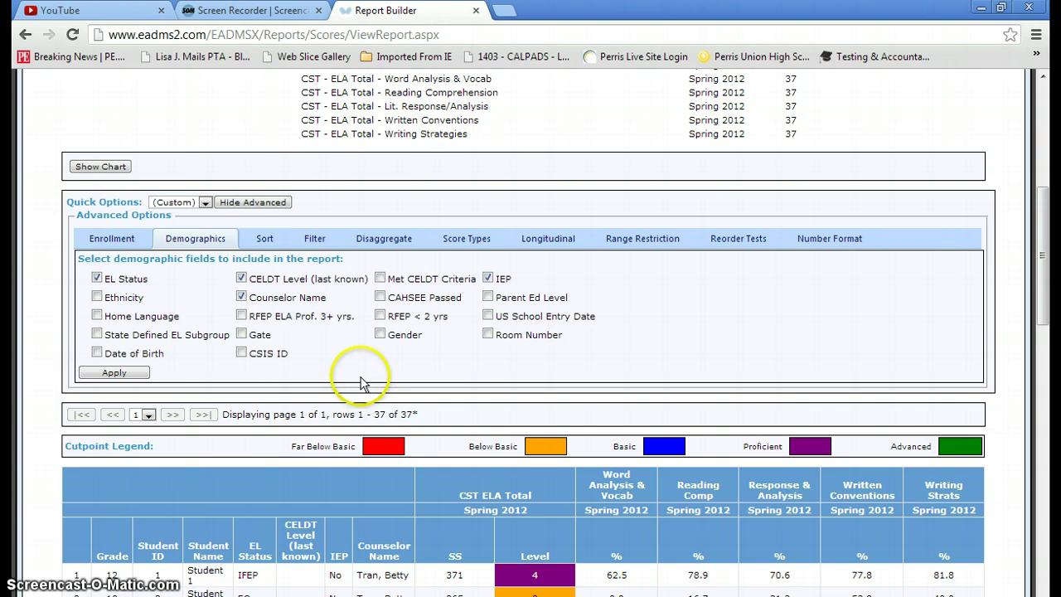
pyautogui.click(267, 239)
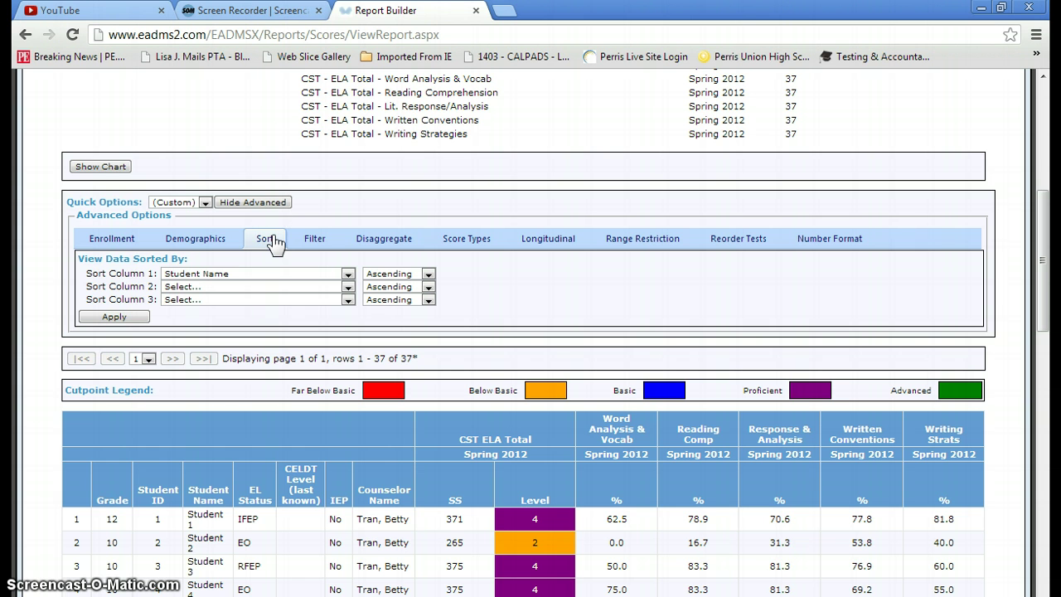
pyautogui.click(348, 276)
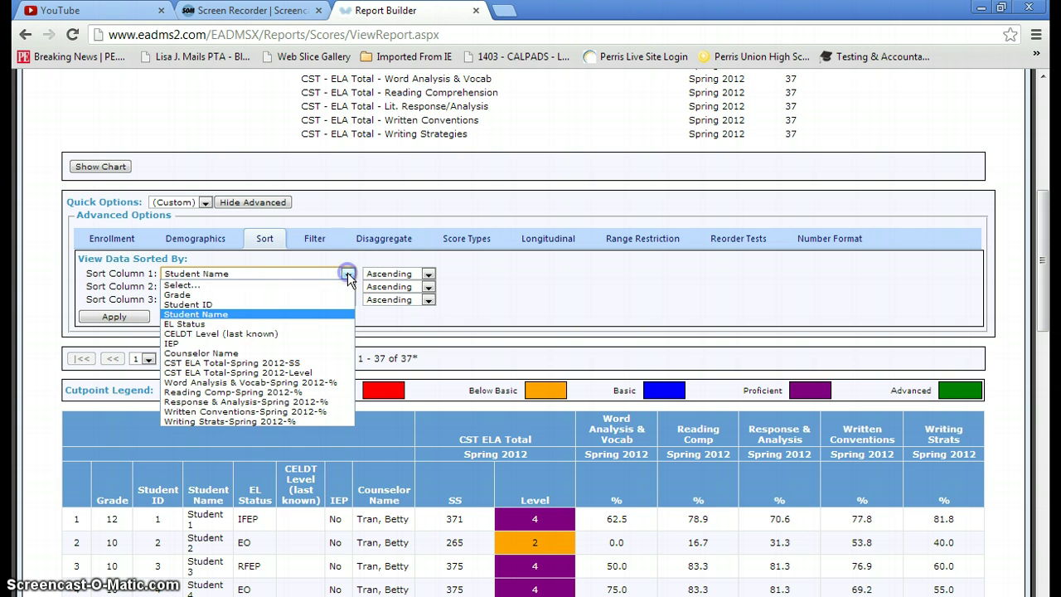
pyautogui.click(326, 364)
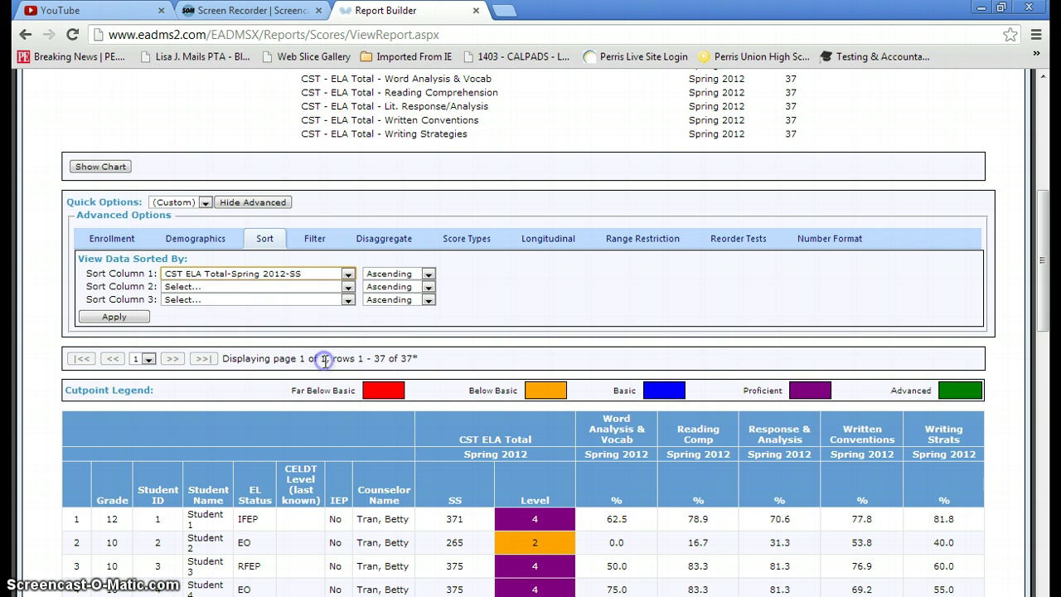
pyautogui.click(428, 275)
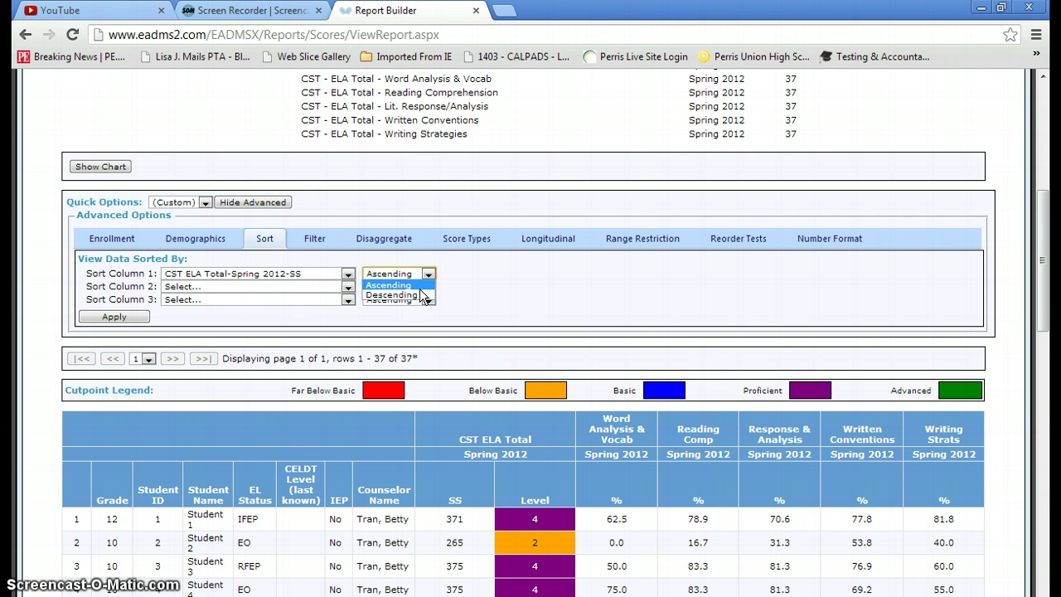
pyautogui.click(421, 296)
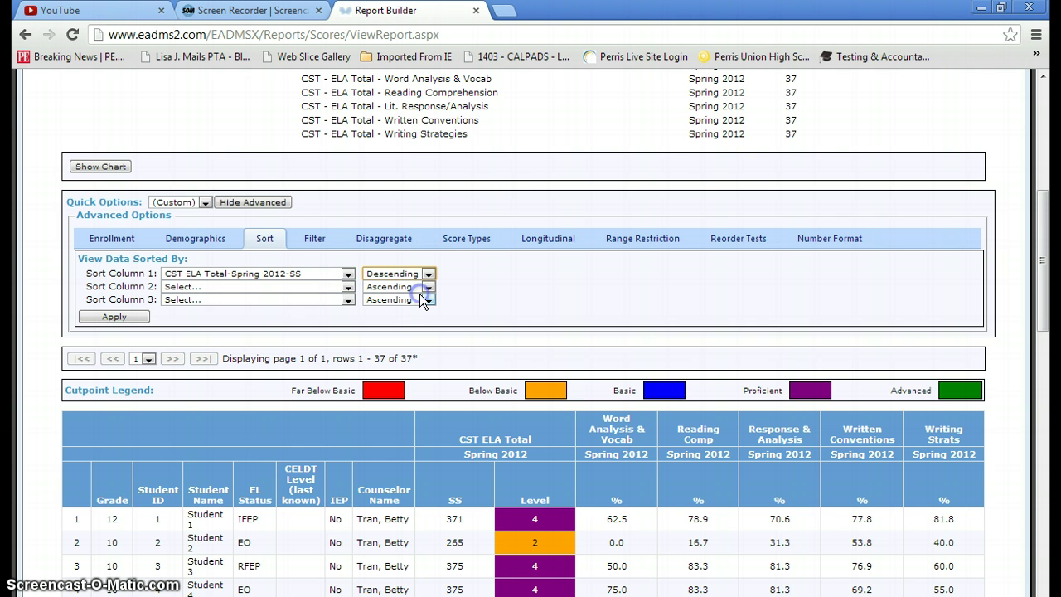
pyautogui.click(114, 317)
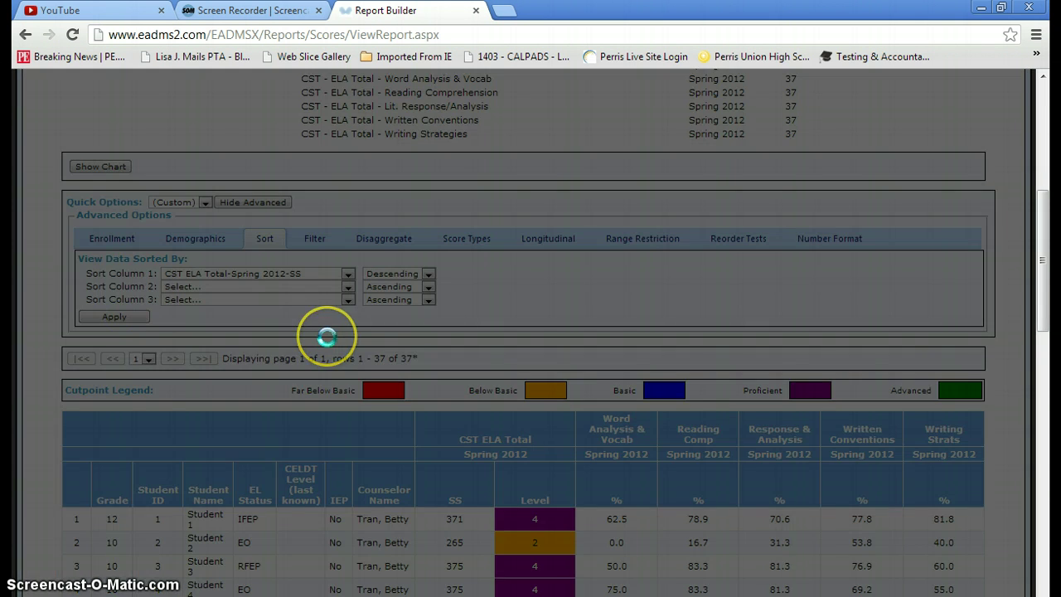
# Examine the sorted student scores, the performance-level distribution, and the mean percentages of the five ELA strands.
pyautogui.scroll(-3, 325, 340)
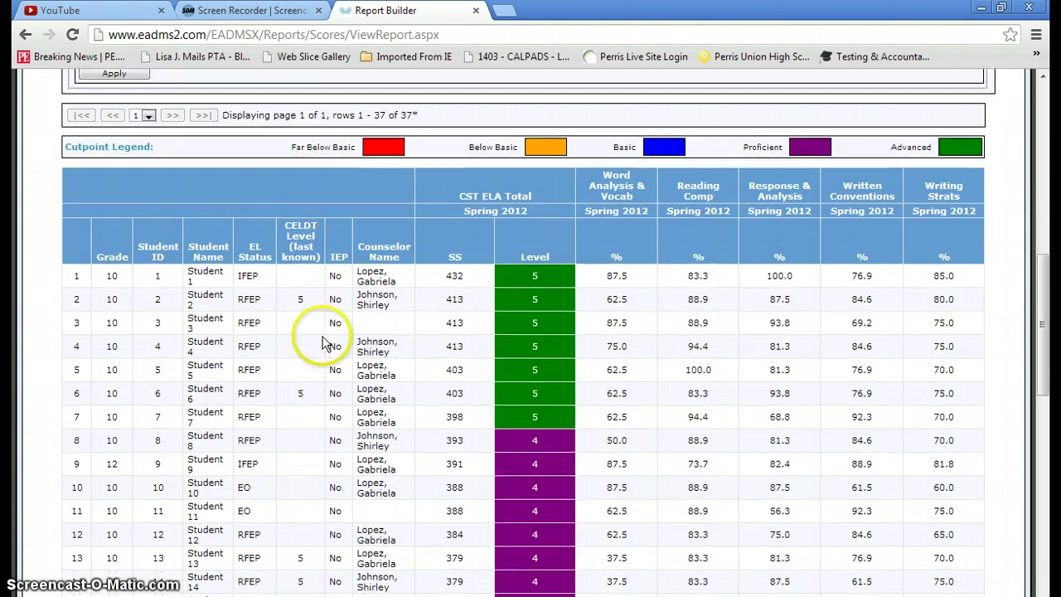
pyautogui.scroll(-9, 323, 336)
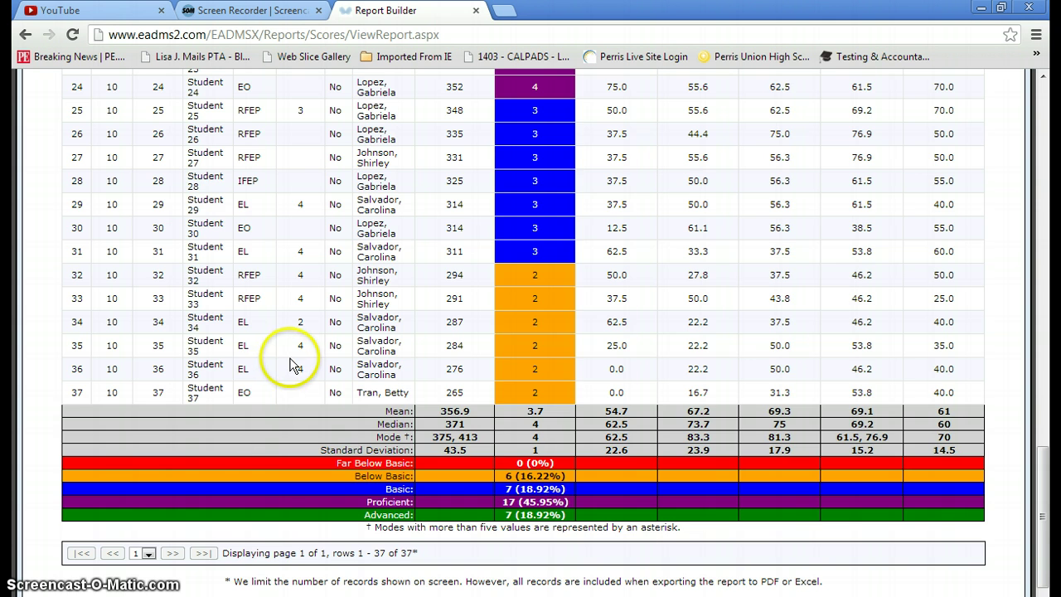
pyautogui.scroll(1, 290, 362)
pyautogui.scroll(7, 291, 362)
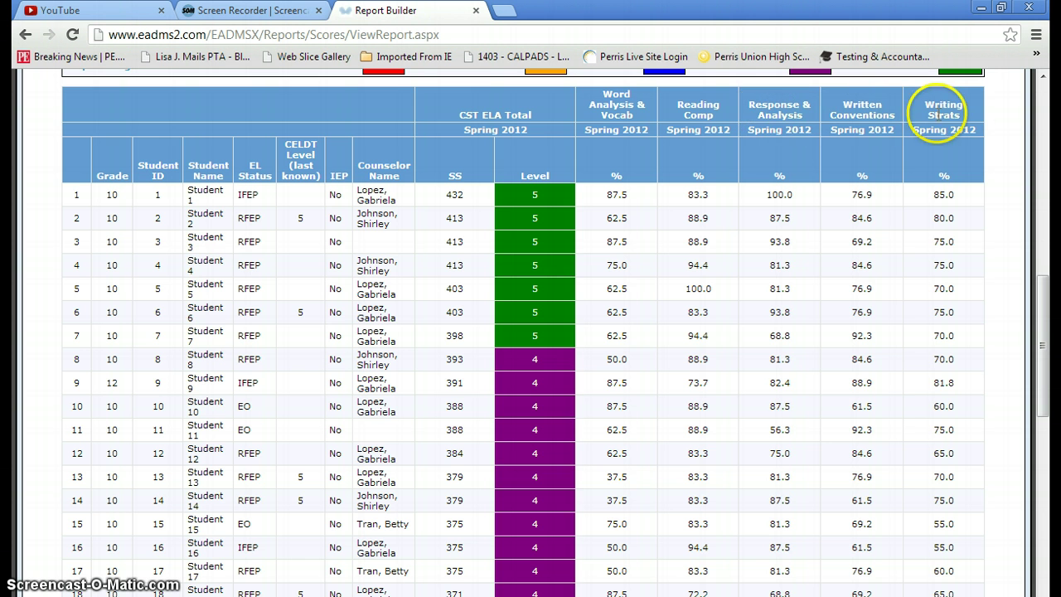
pyautogui.scroll(-1, 1015, 182)
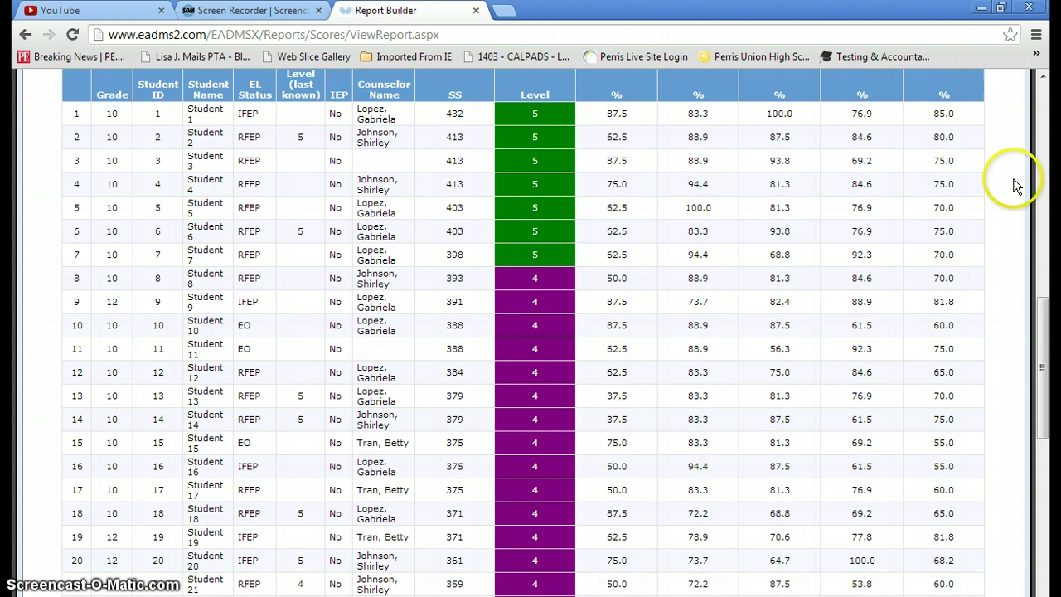
pyautogui.scroll(-7, 1017, 179)
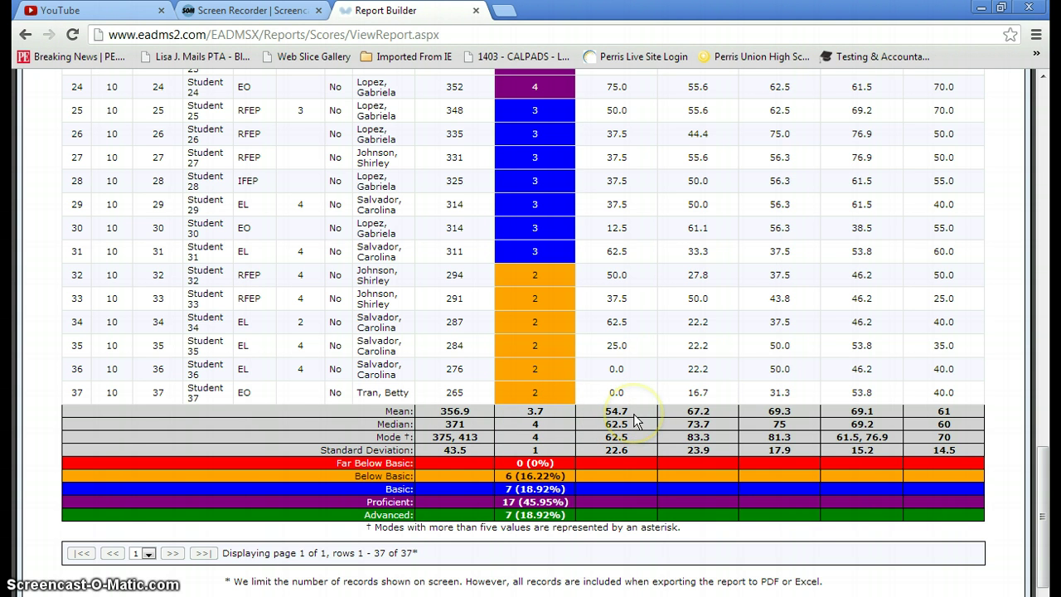
pyautogui.scroll(1, 635, 420)
pyautogui.scroll(1, 647, 469)
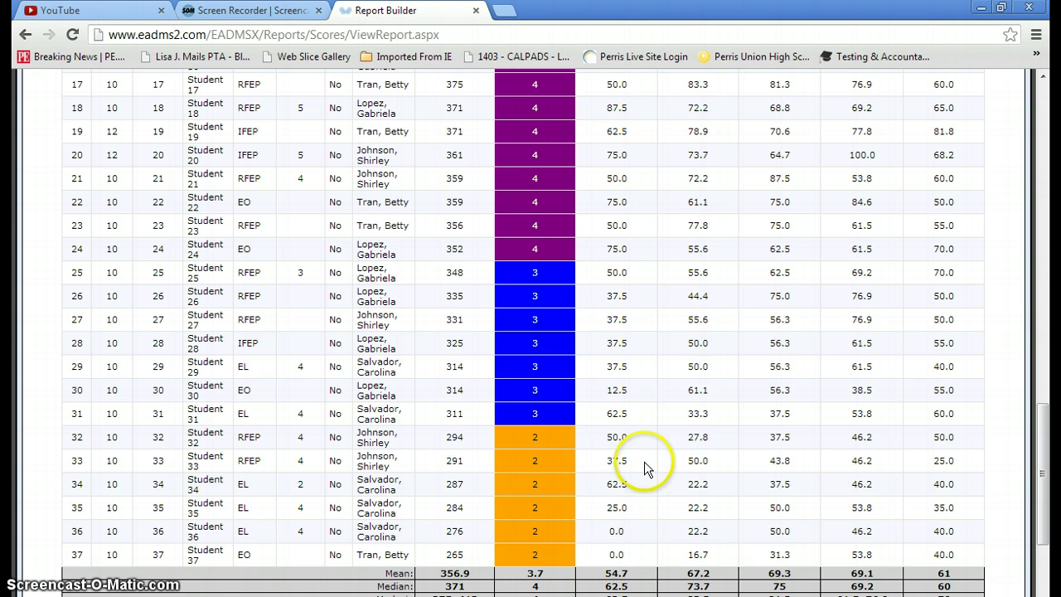
pyautogui.scroll(3, 633, 571)
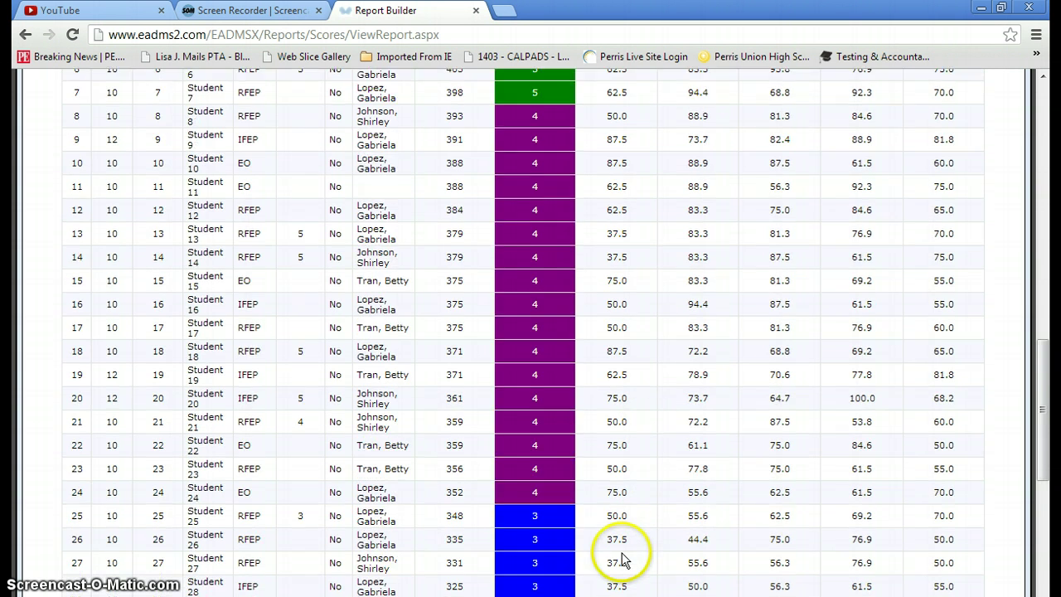
pyautogui.scroll(3, 623, 561)
pyautogui.scroll(3, 635, 473)
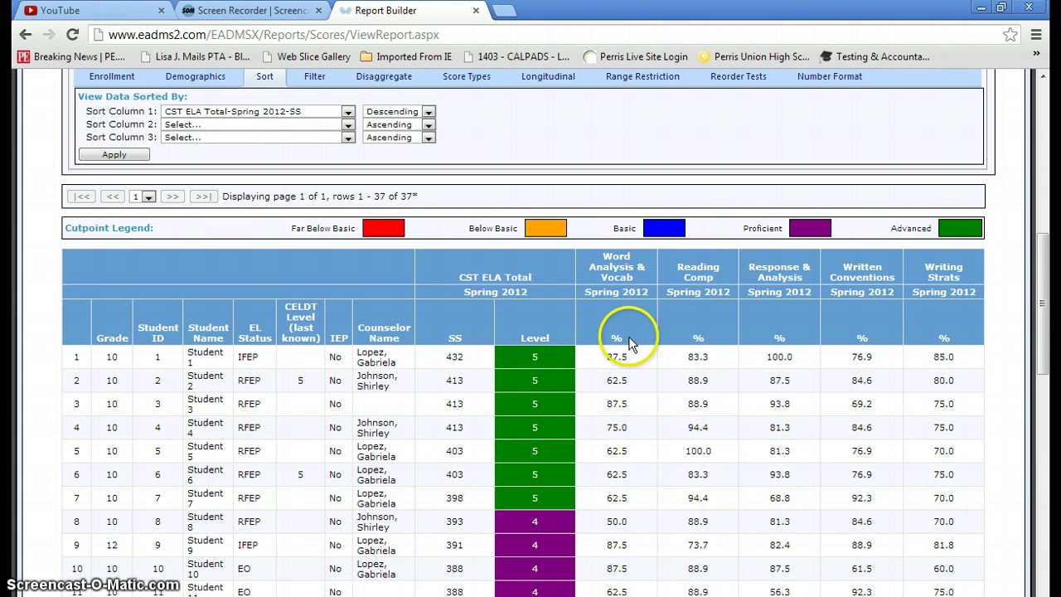
pyautogui.scroll(-10, 630, 348)
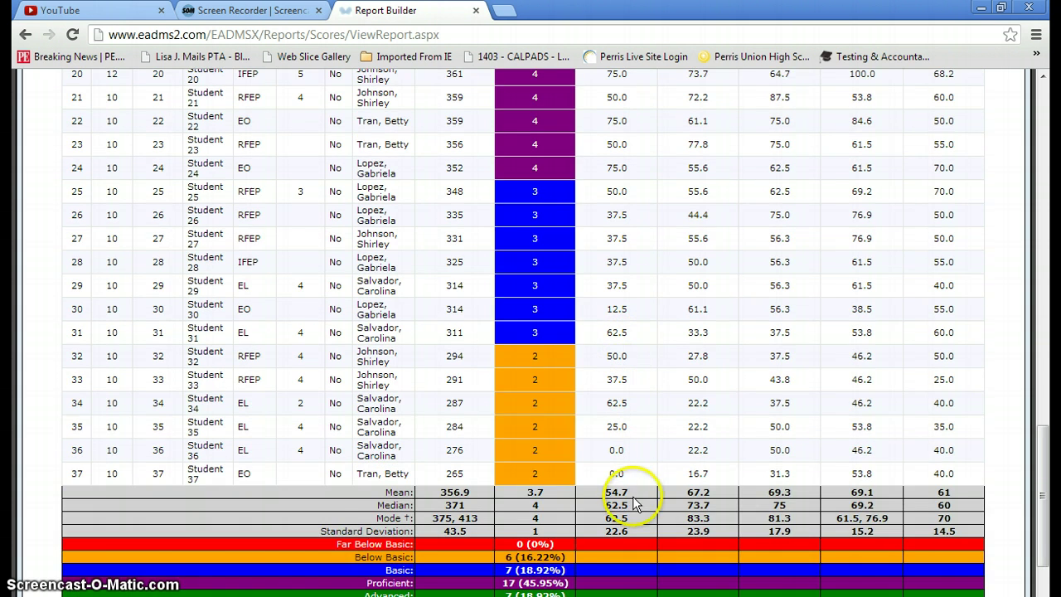
pyautogui.scroll(10, 948, 486)
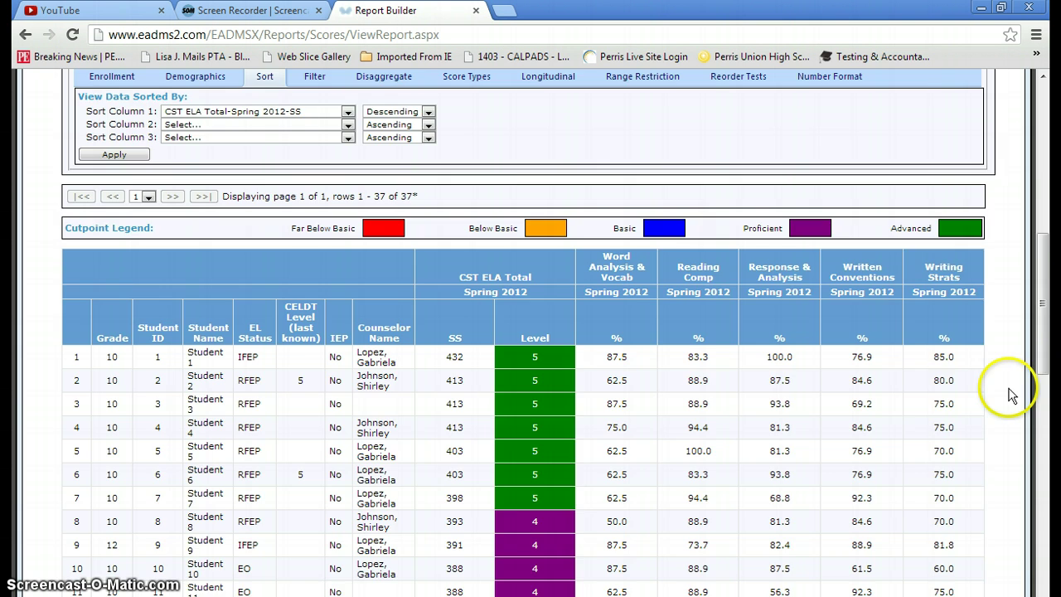
pyautogui.scroll(-10, 1010, 395)
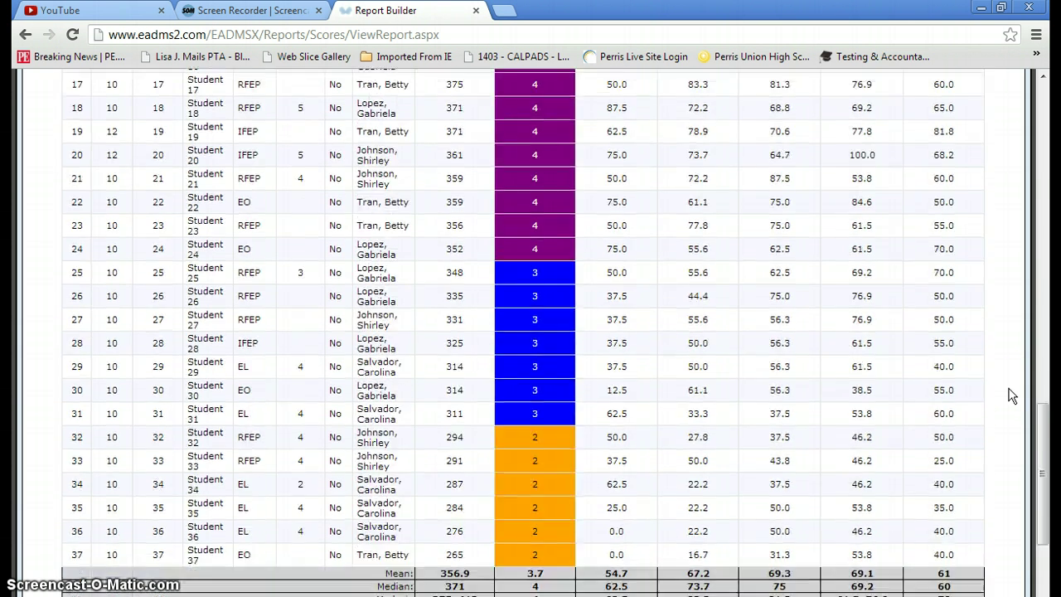
pyautogui.scroll(-3, 1009, 395)
pyautogui.click(1010, 382)
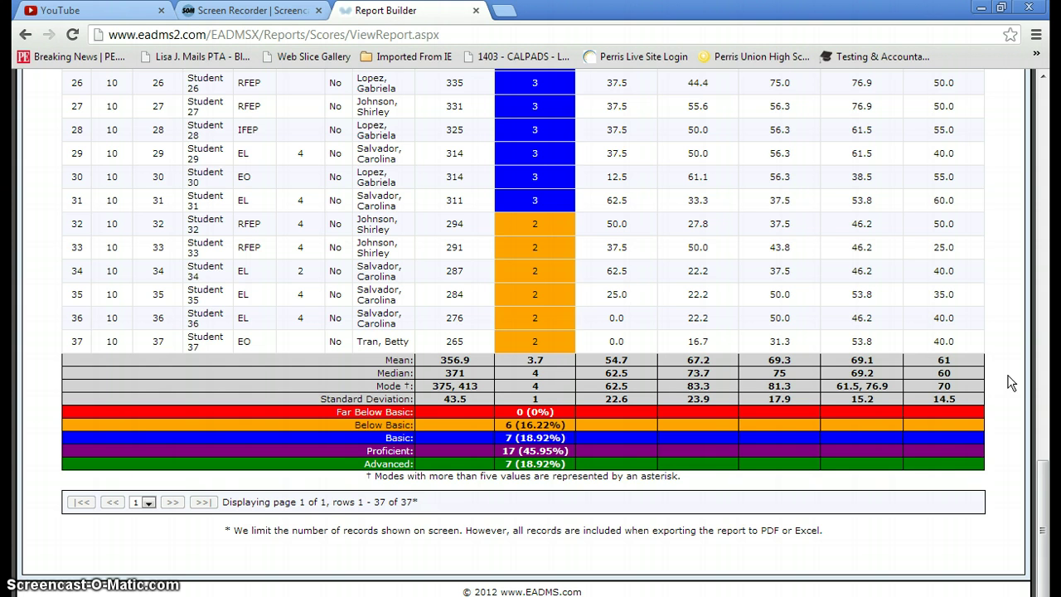
# Revisit the demographic field options and check the students' EL Status, CELDT Level and IEP columns.
pyautogui.moveTo(1017, 378); pyautogui.dragTo(1048, 240)
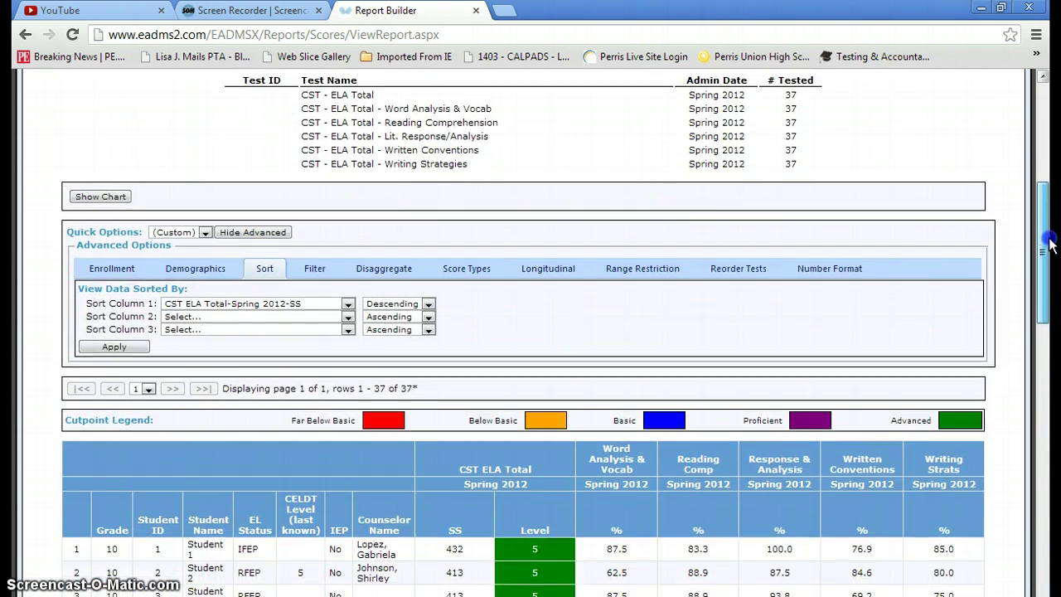
pyautogui.click(205, 274)
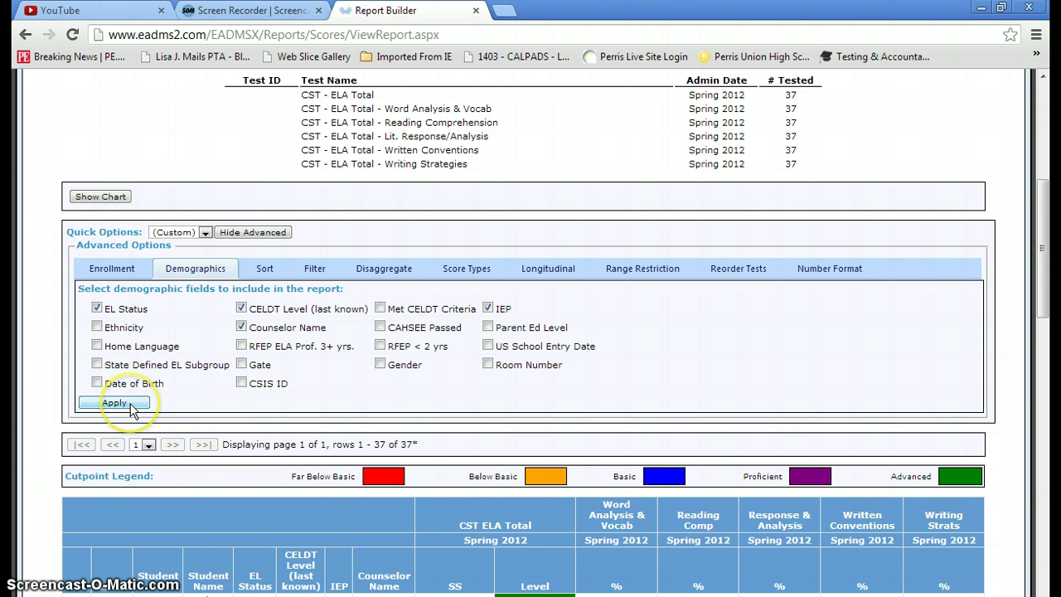
pyautogui.scroll(-3, 266, 525)
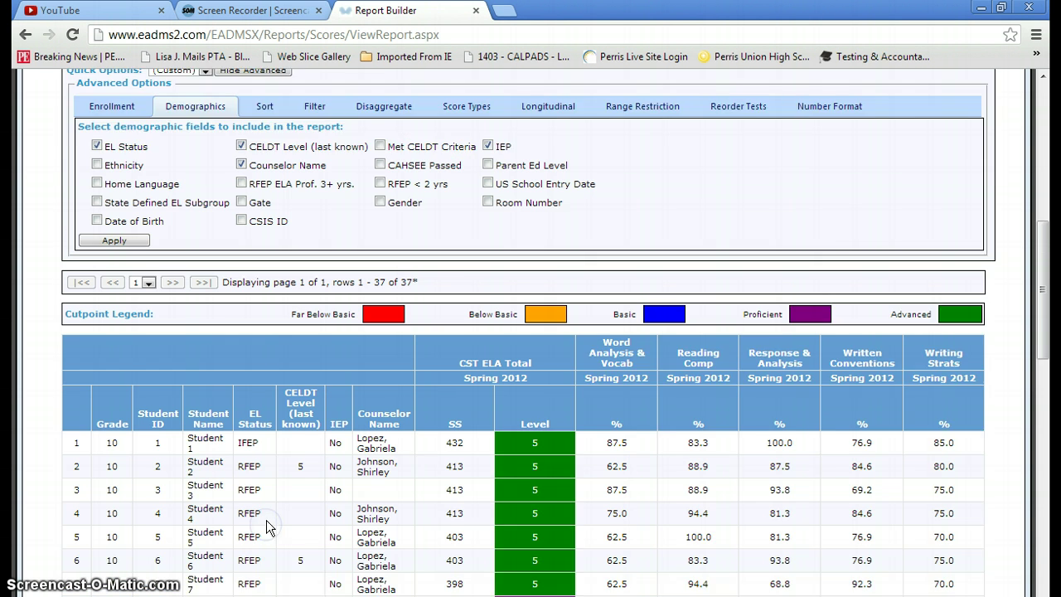
pyautogui.scroll(-1, 278, 437)
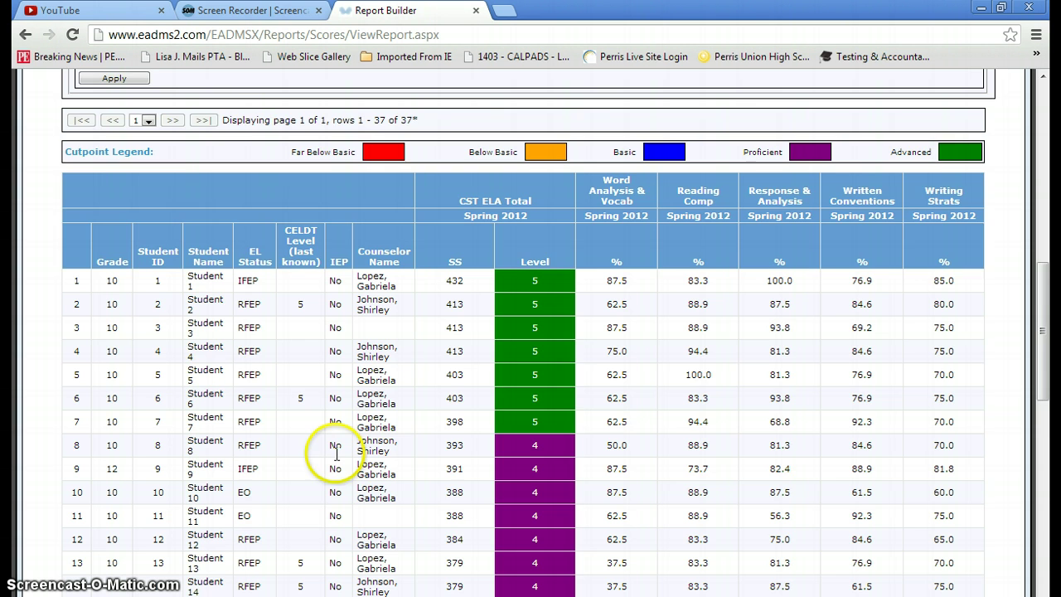
pyautogui.scroll(-2, 331, 448)
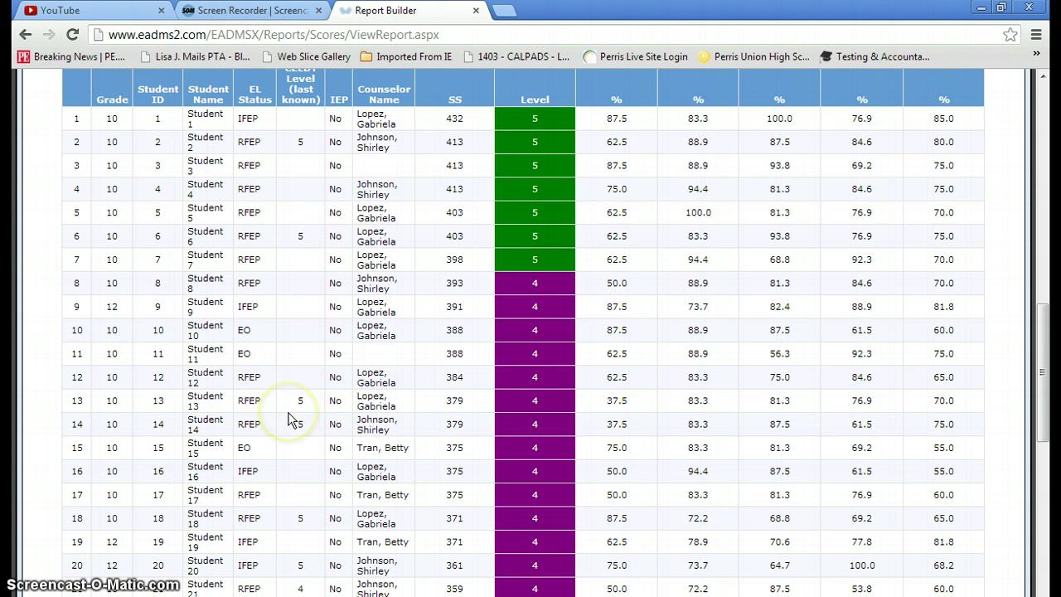
pyautogui.scroll(6, 292, 418)
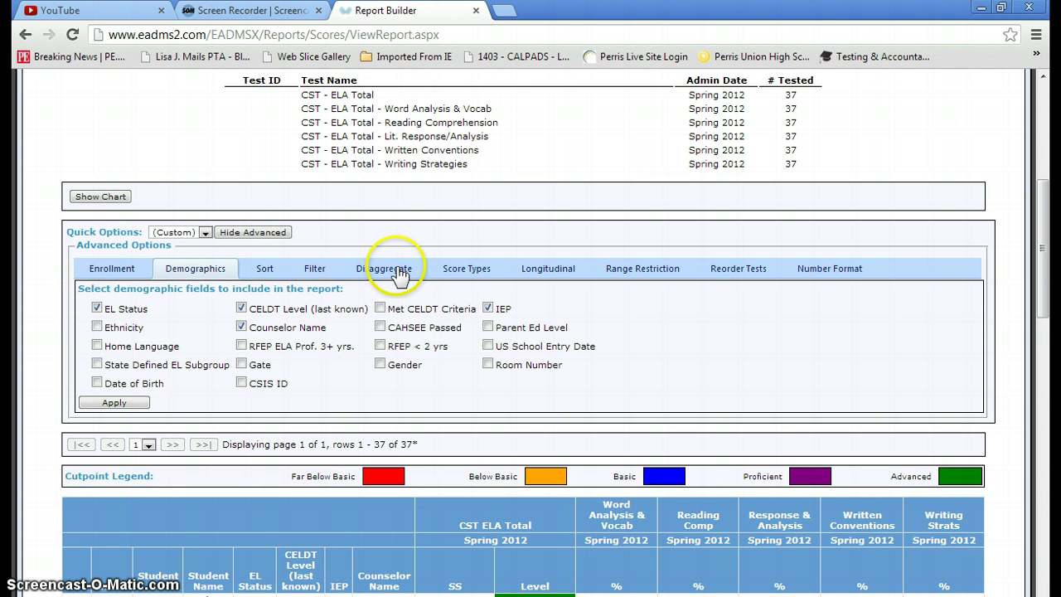
# Disaggregate the report data by Language Fluency, keeping empty tables hidden.
pyautogui.click(400, 275)
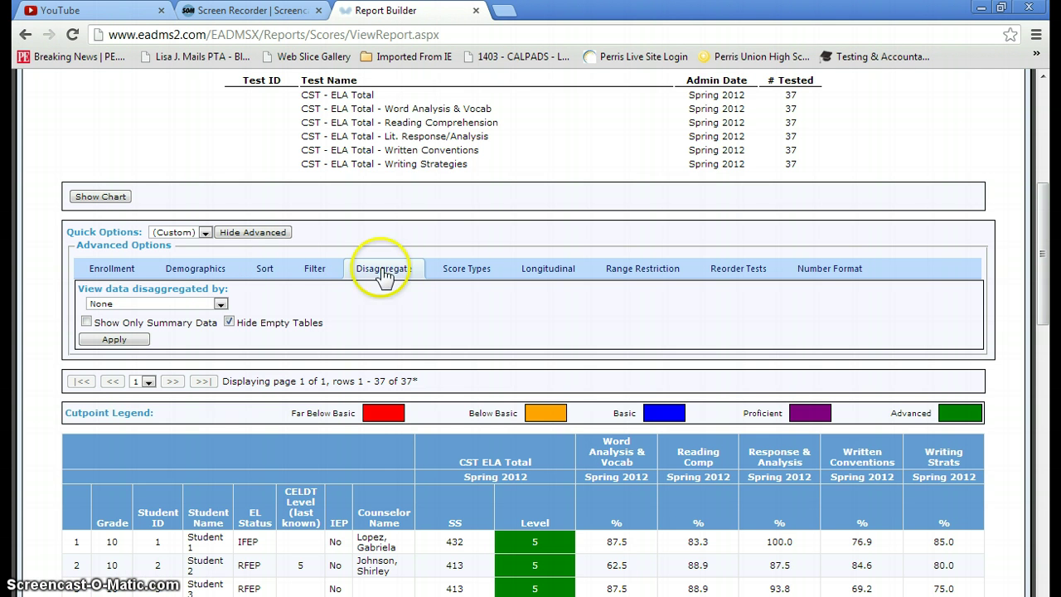
pyautogui.click(221, 303)
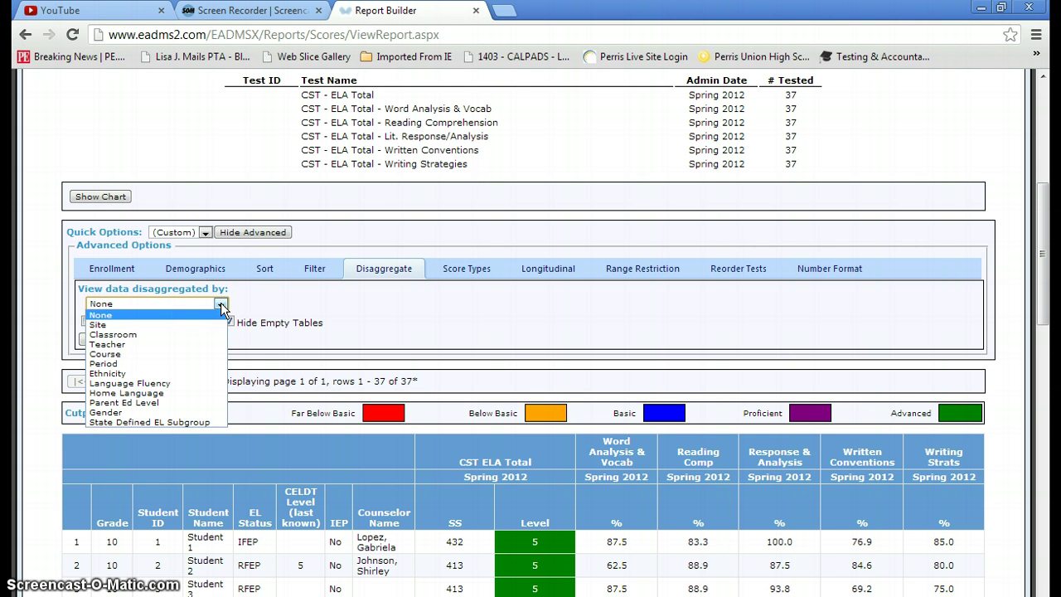
pyautogui.click(191, 383)
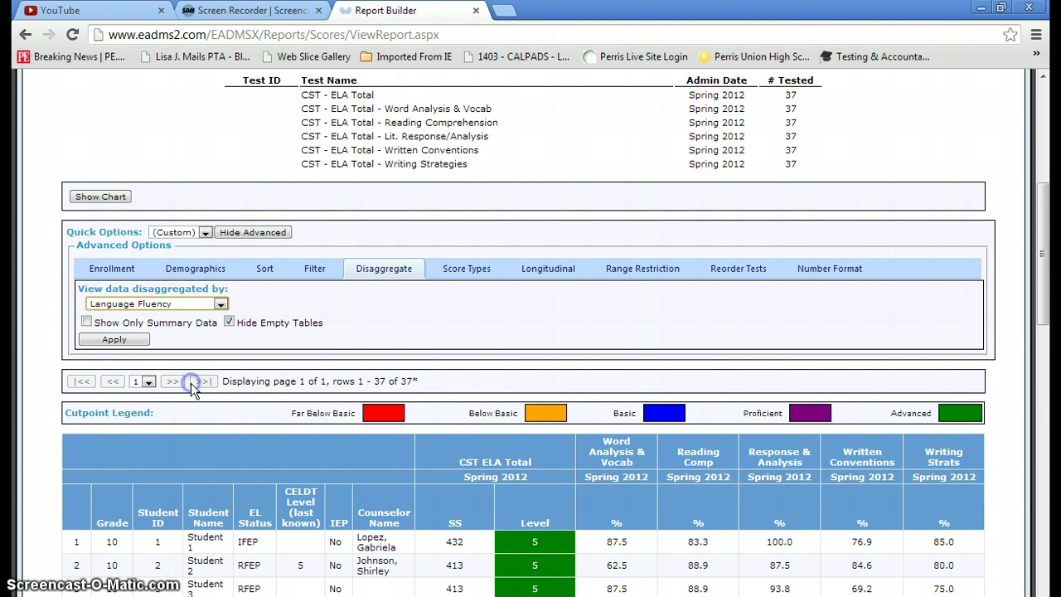
pyautogui.click(121, 339)
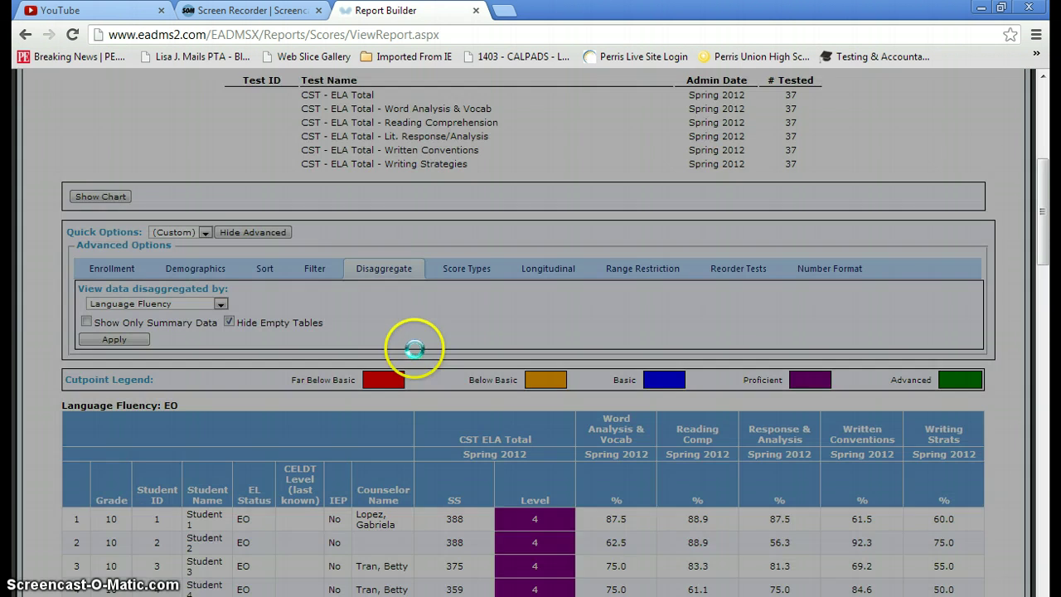
# Examine the score tables and performance-level distributions of the EO, IFEP and EL language fluency groups.
pyautogui.scroll(-4, 409, 357)
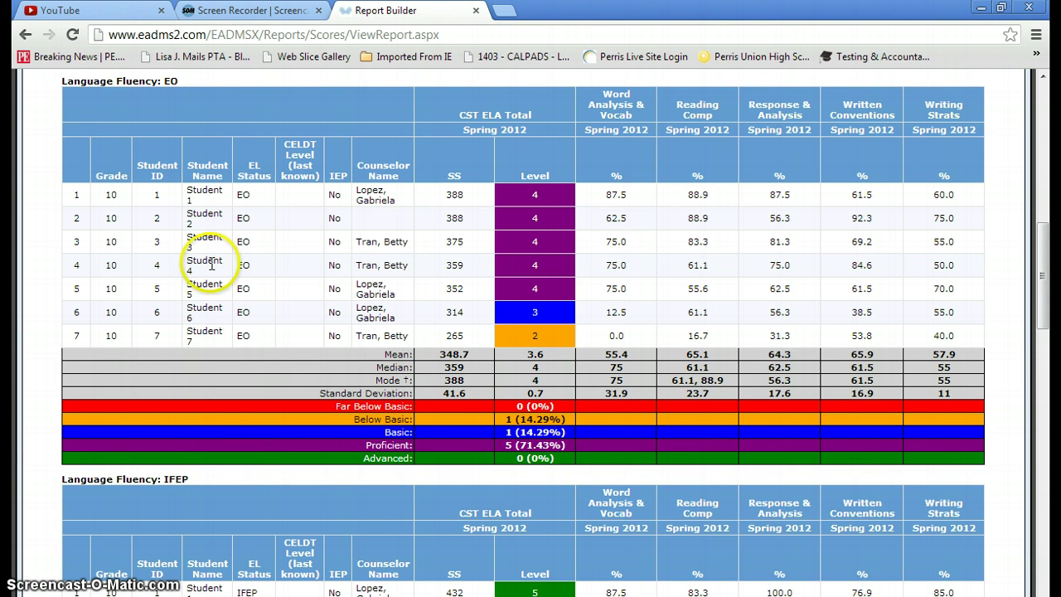
pyautogui.scroll(-2, 207, 261)
pyautogui.scroll(-1, 207, 270)
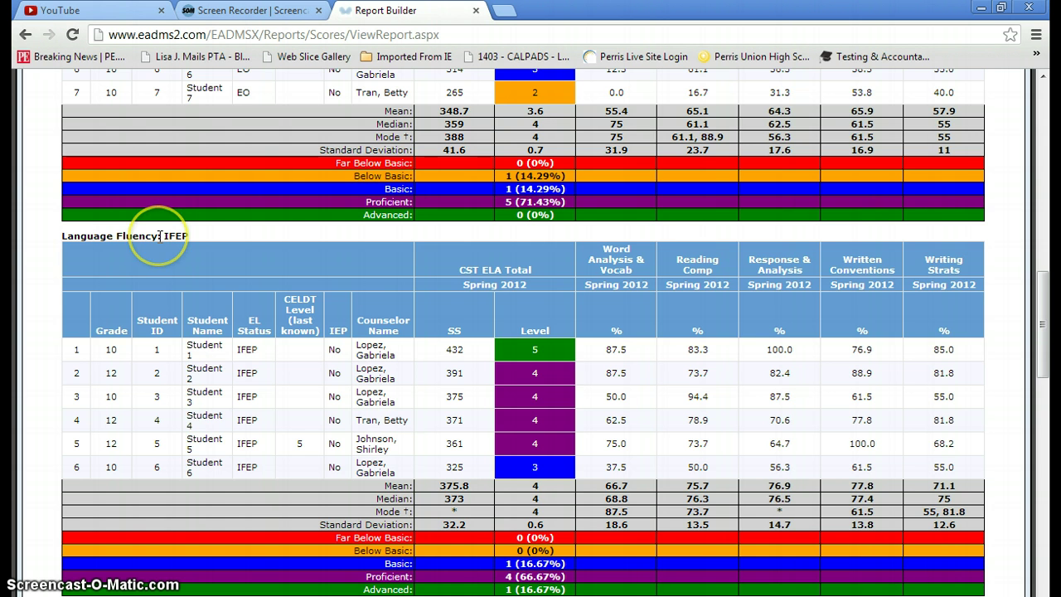
pyautogui.scroll(-5, 164, 257)
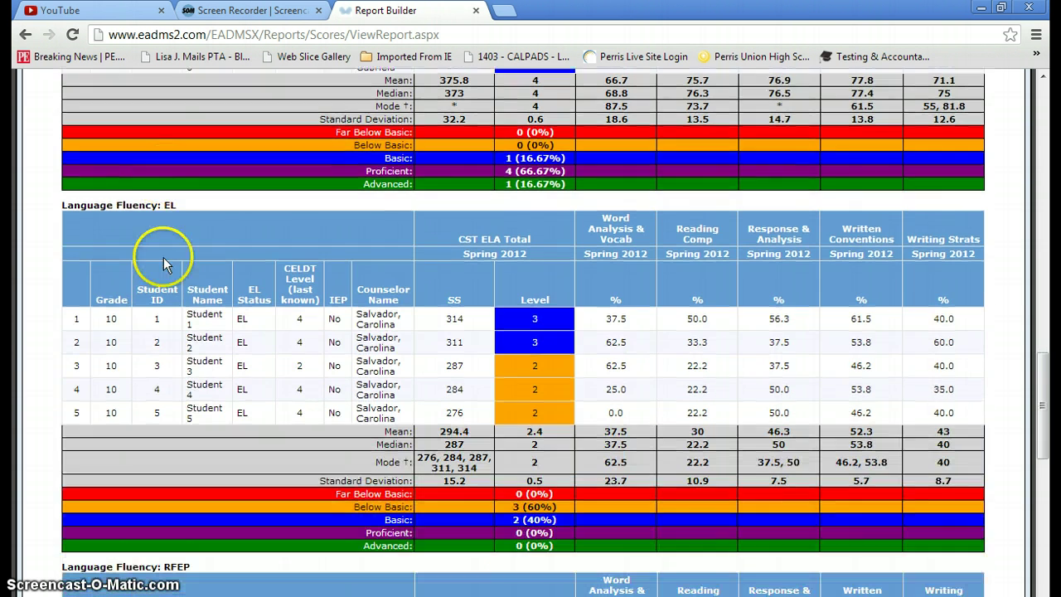
pyautogui.scroll(-1, 154, 209)
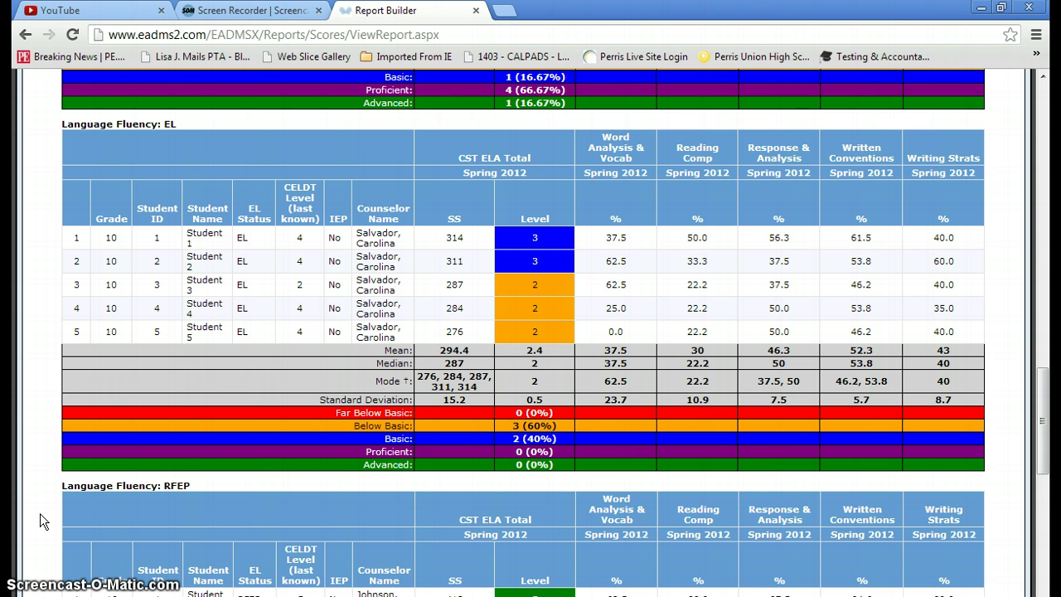
pyautogui.scroll(5, 41, 386)
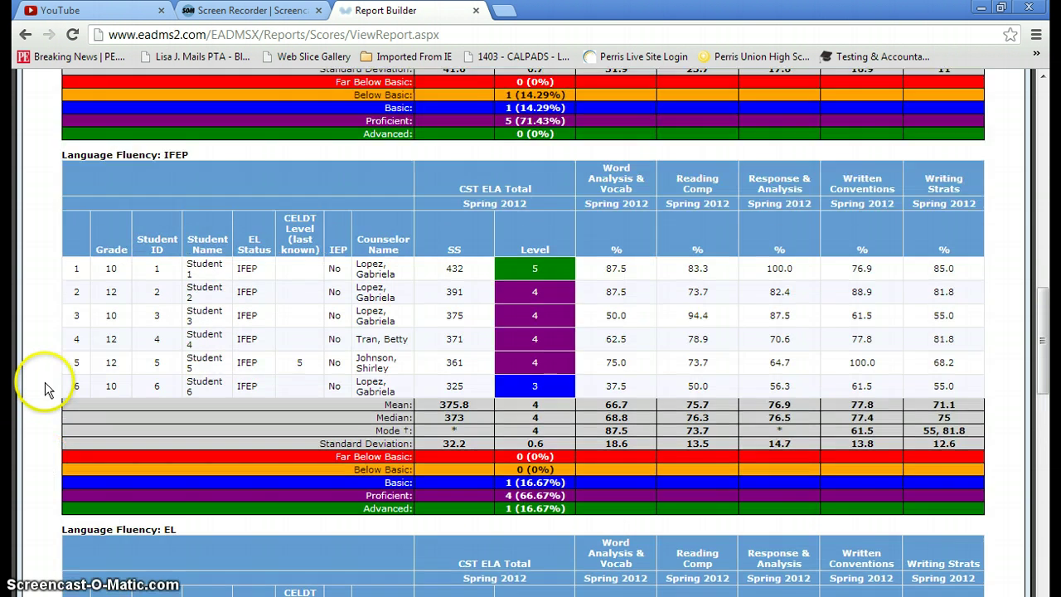
pyautogui.scroll(8, 46, 385)
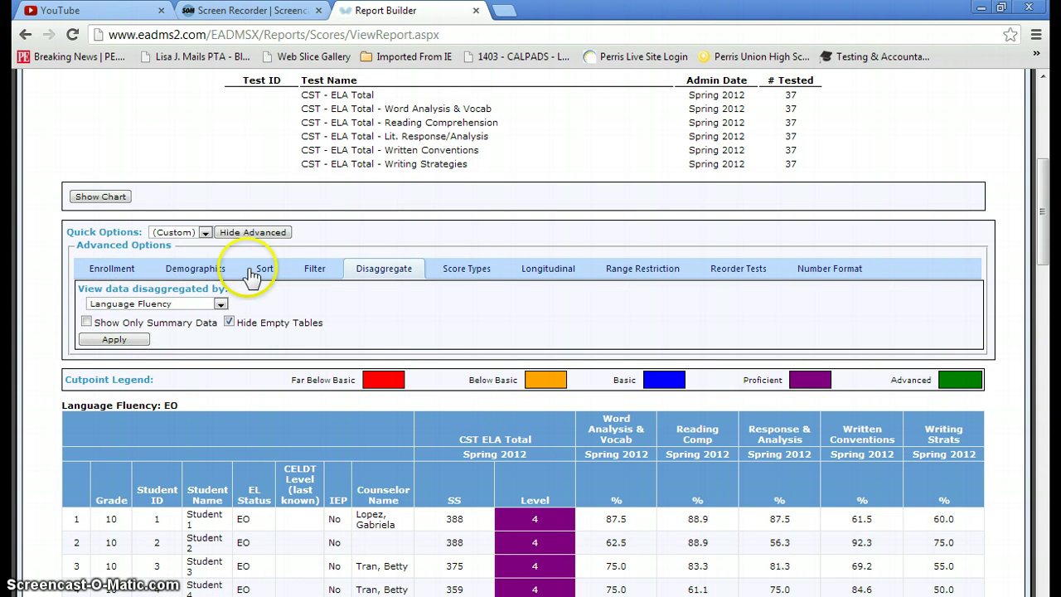
# Remove the language fluency disaggregation by setting the report's disaggregation to None.
pyautogui.click(264, 269)
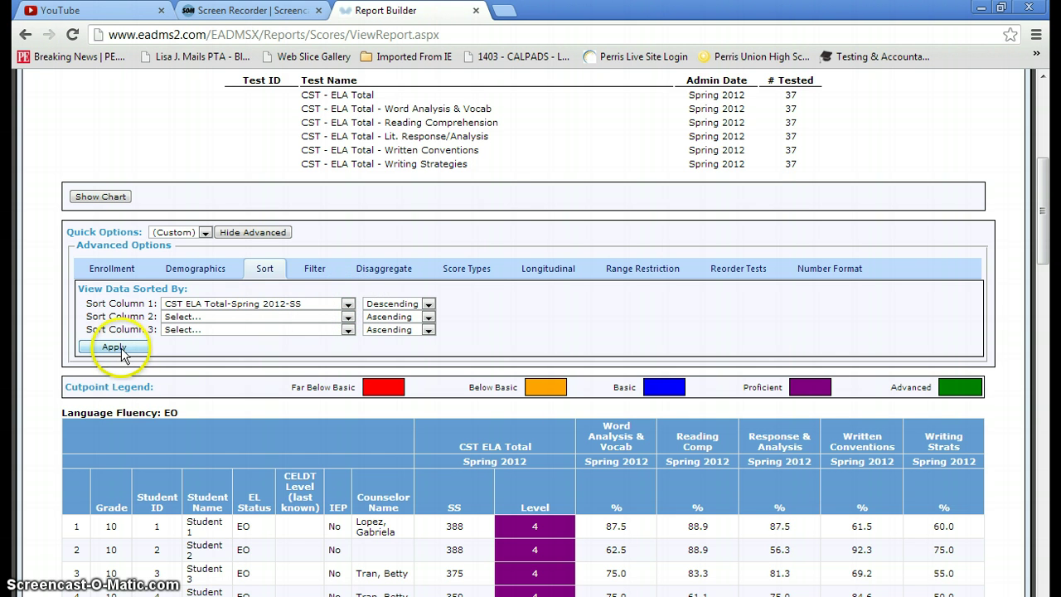
pyautogui.click(387, 274)
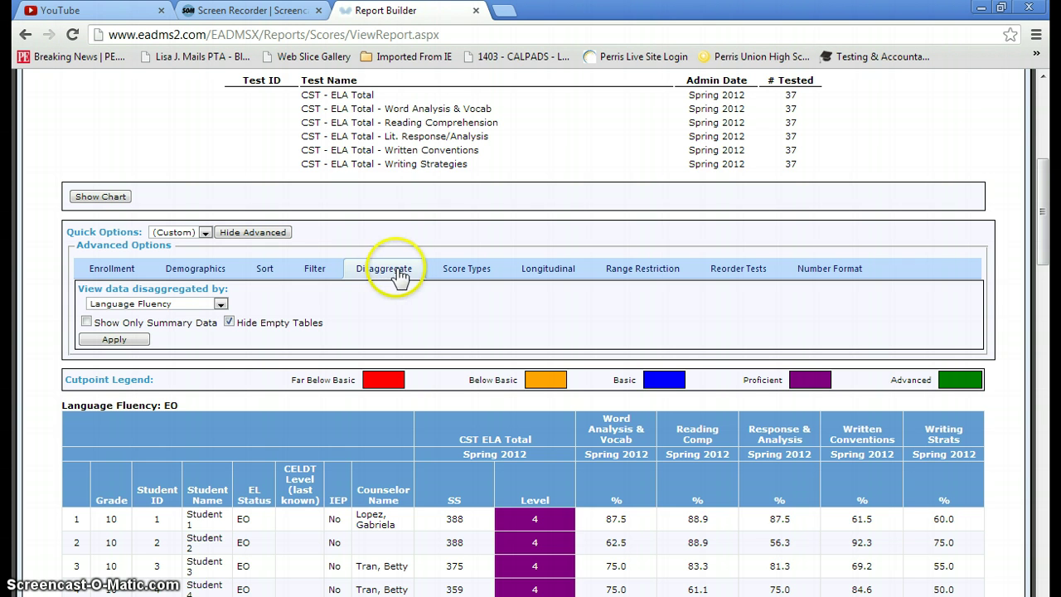
pyautogui.click(219, 304)
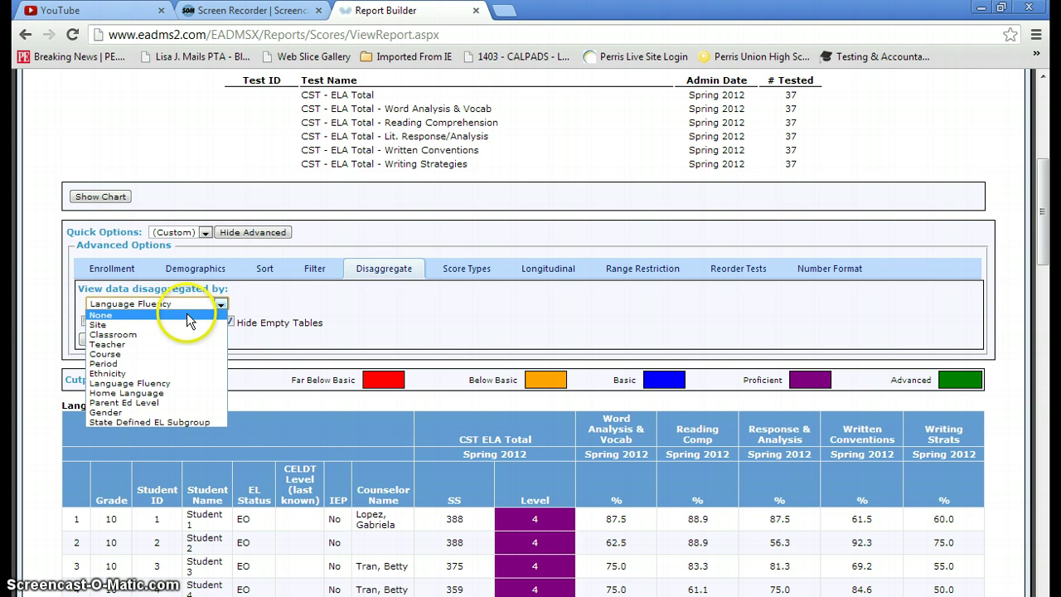
pyautogui.click(187, 315)
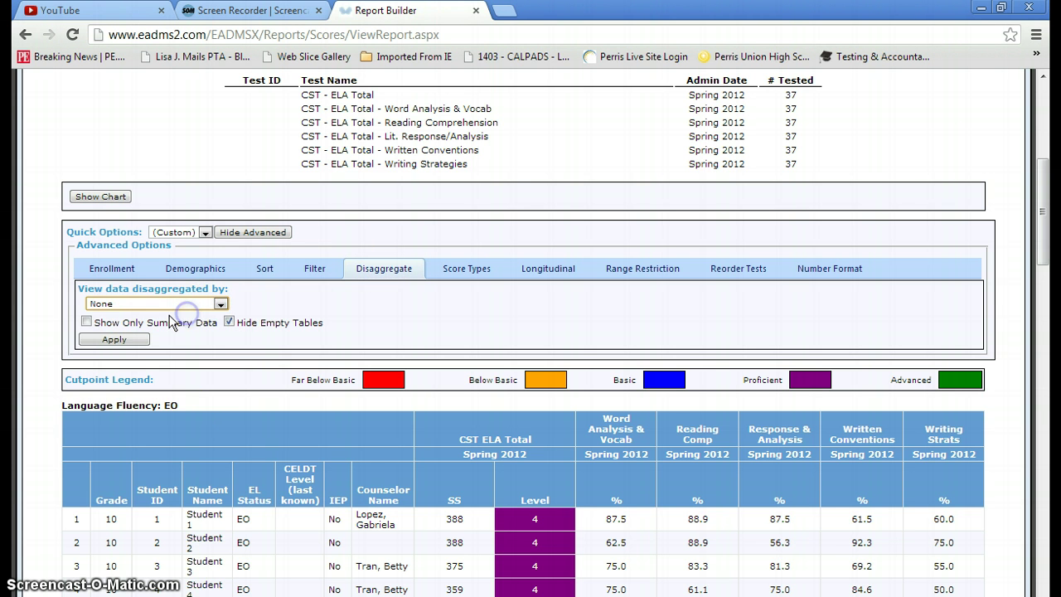
pyautogui.click(131, 341)
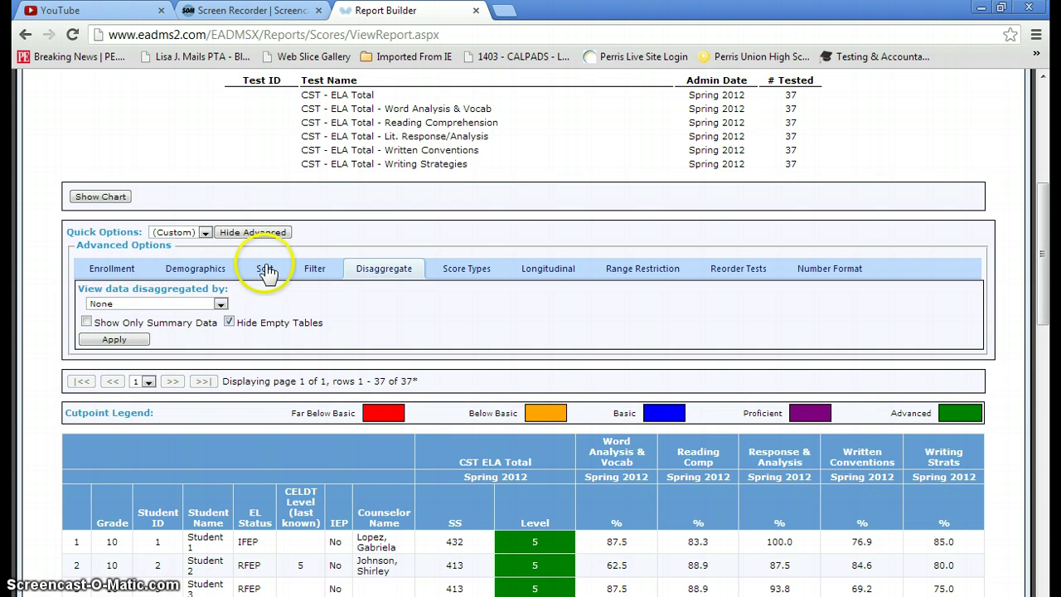
# Review the sort settings and the full list of students with its summary statistics and performance-level distribution.
pyautogui.click(265, 271)
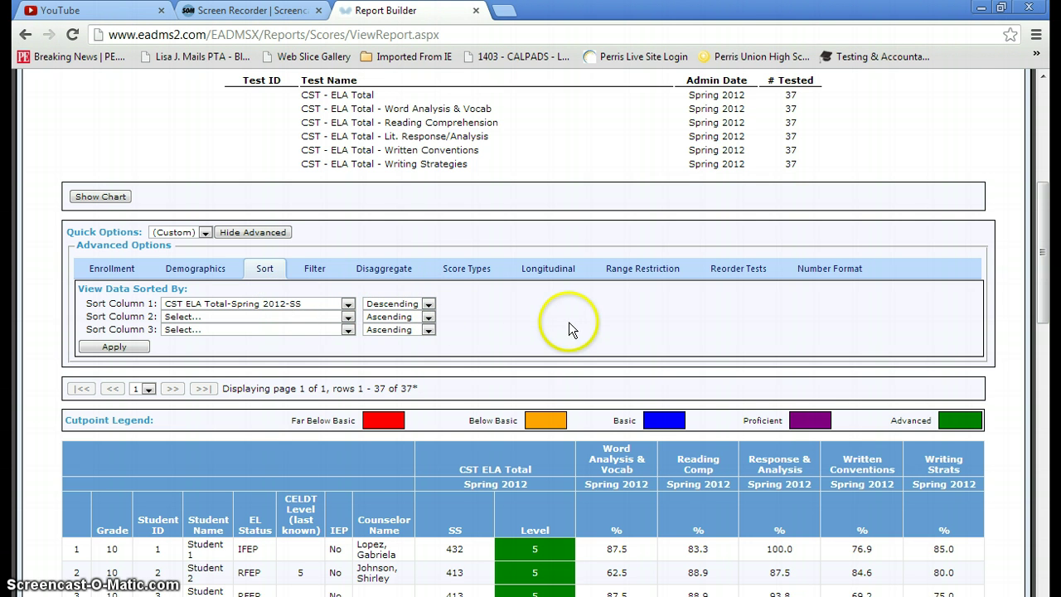
pyautogui.scroll(-3, 555, 336)
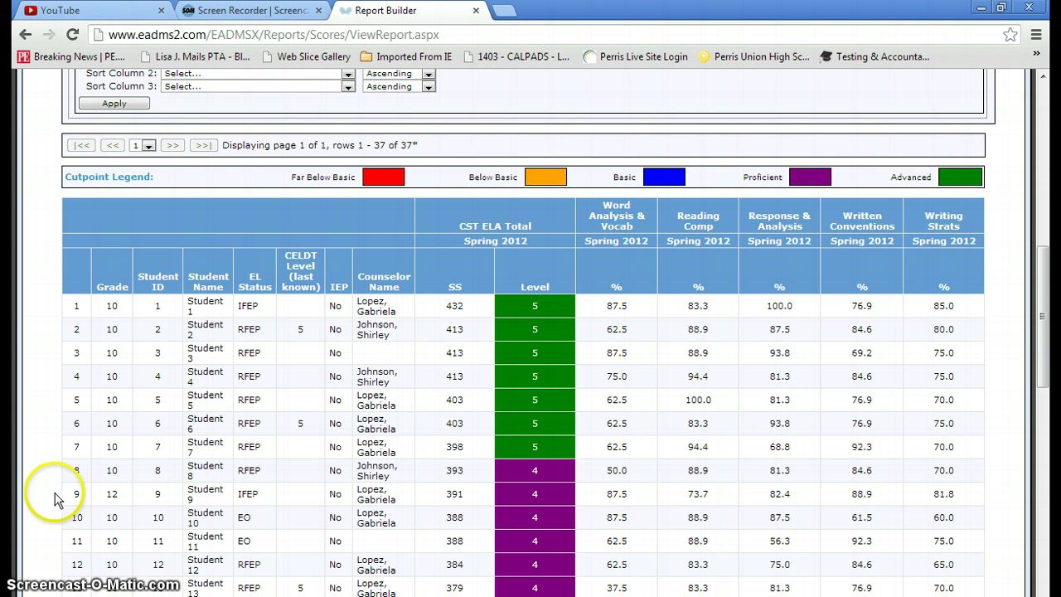
pyautogui.scroll(2, 53, 493)
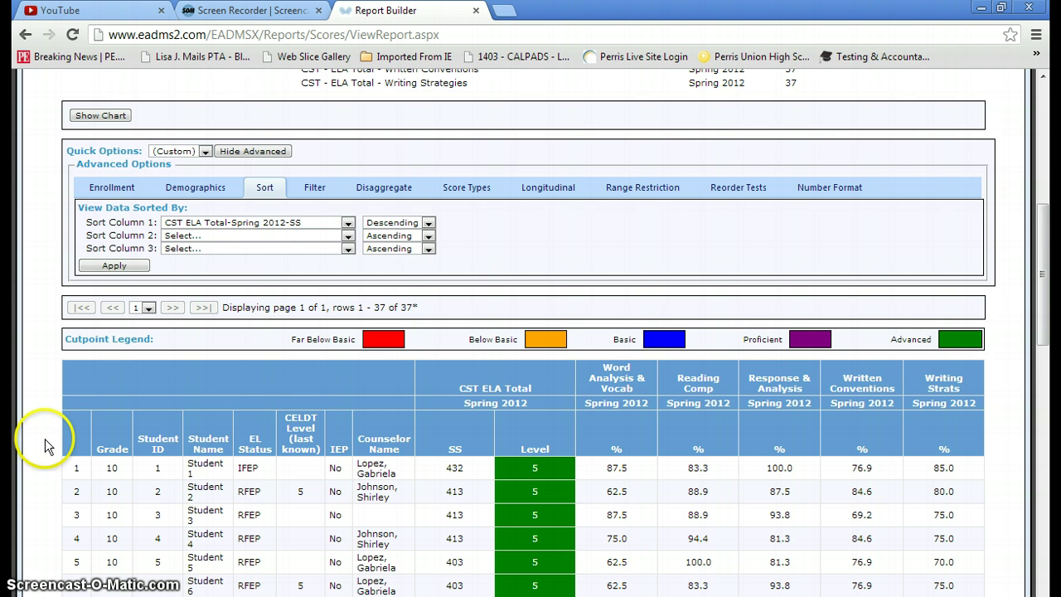
pyautogui.scroll(-6, 45, 438)
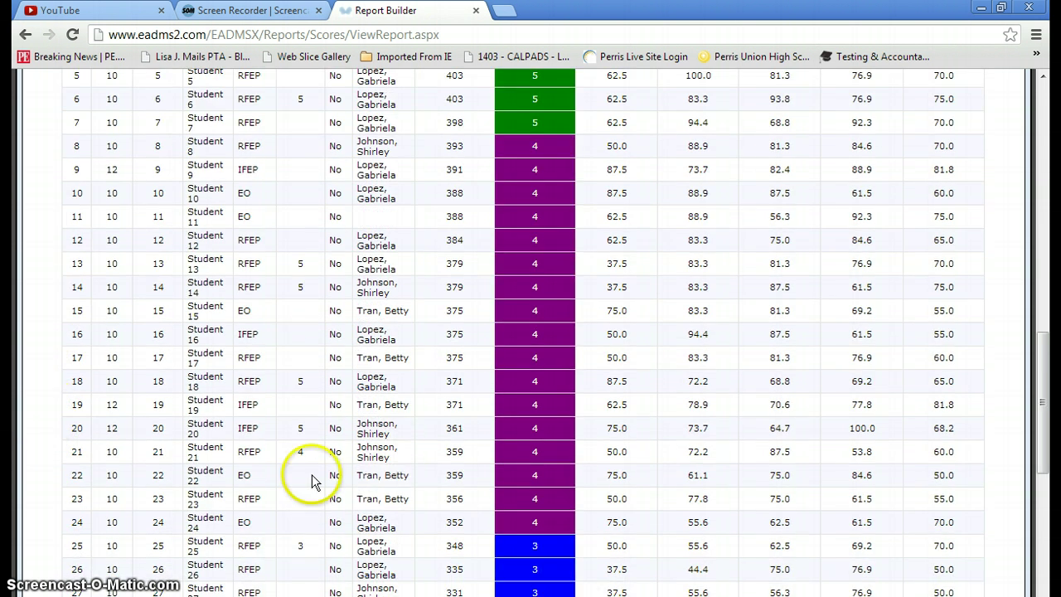
pyautogui.scroll(-5, 414, 406)
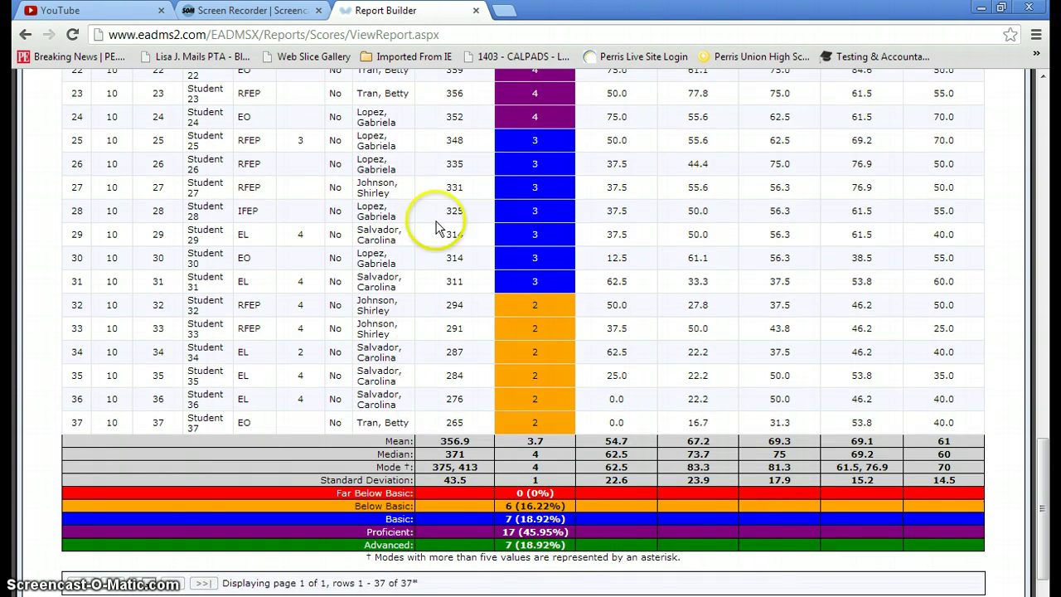
pyautogui.scroll(4, 398, 248)
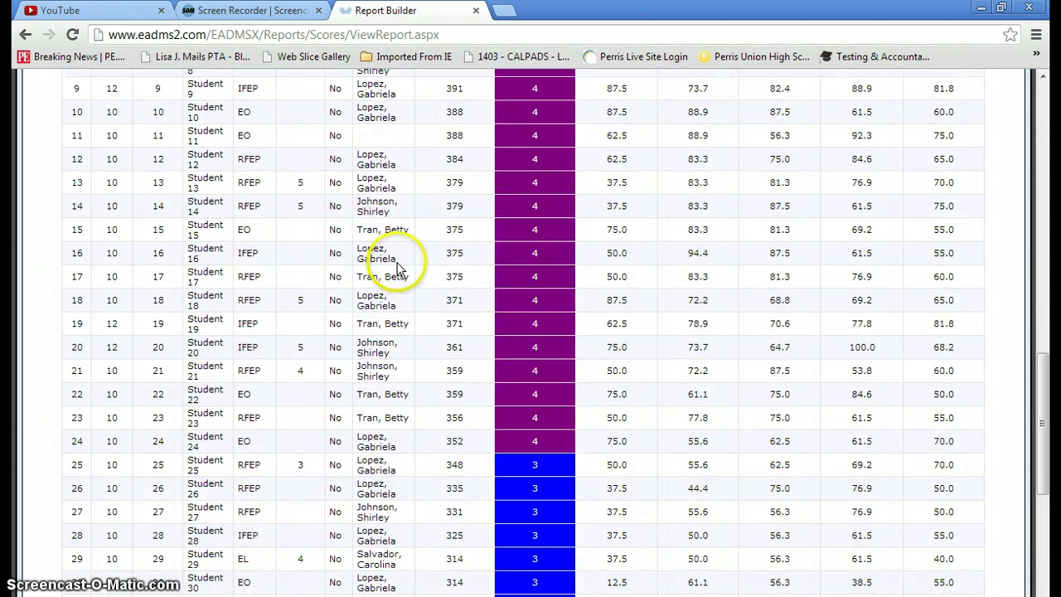
pyautogui.scroll(8, 398, 265)
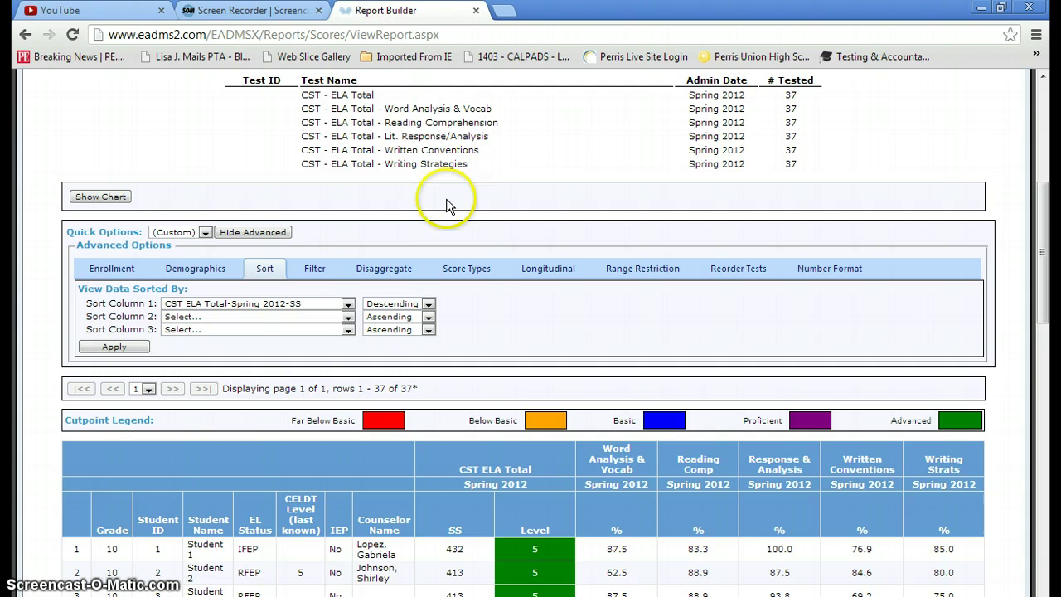
# Check the categories available for disaggregating the report, leaving the choice at None.
pyautogui.click(375, 274)
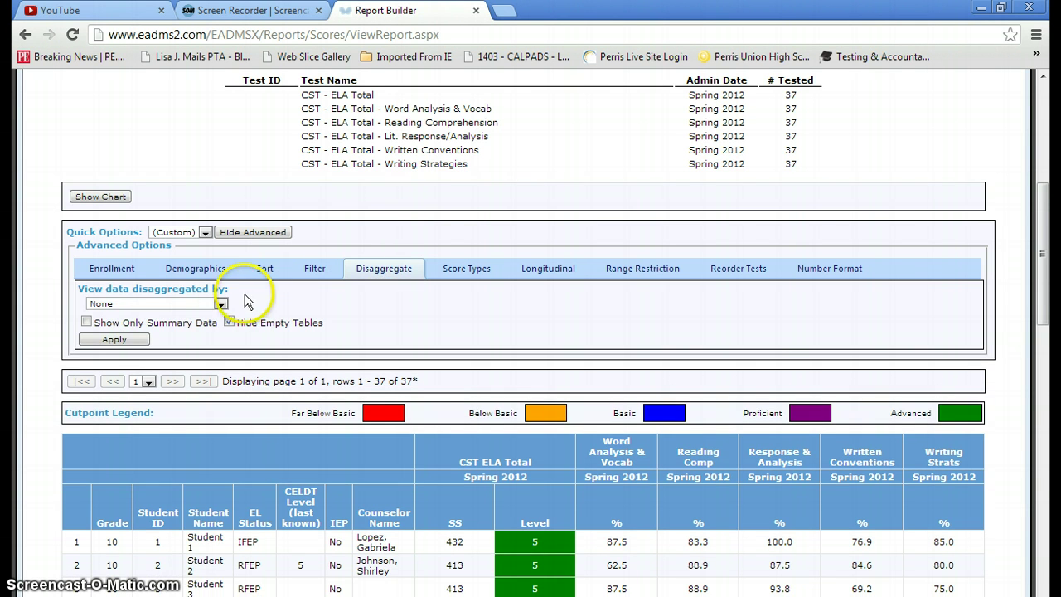
pyautogui.click(221, 304)
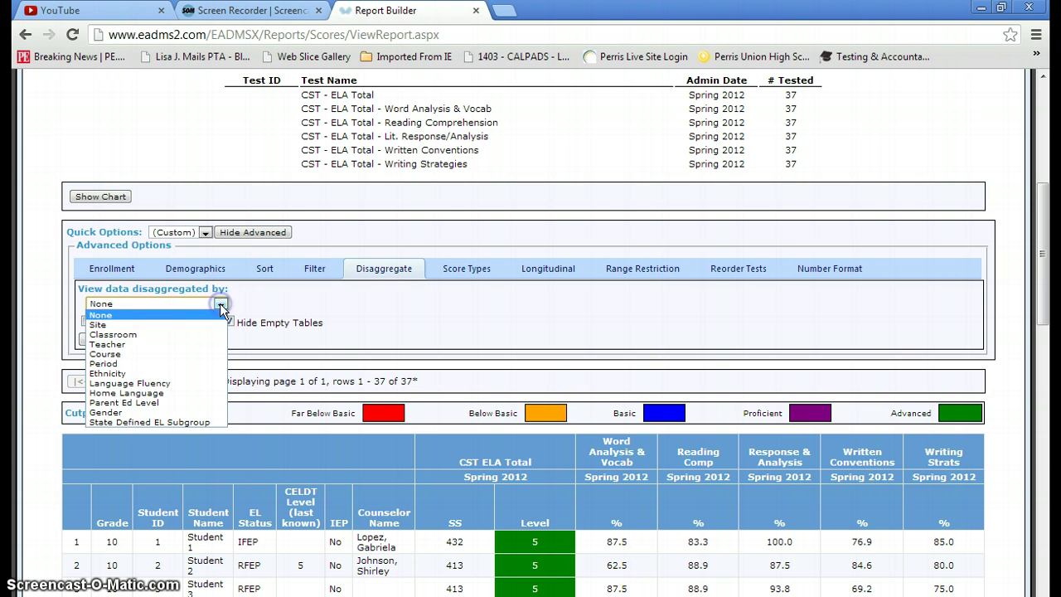
pyautogui.click(356, 305)
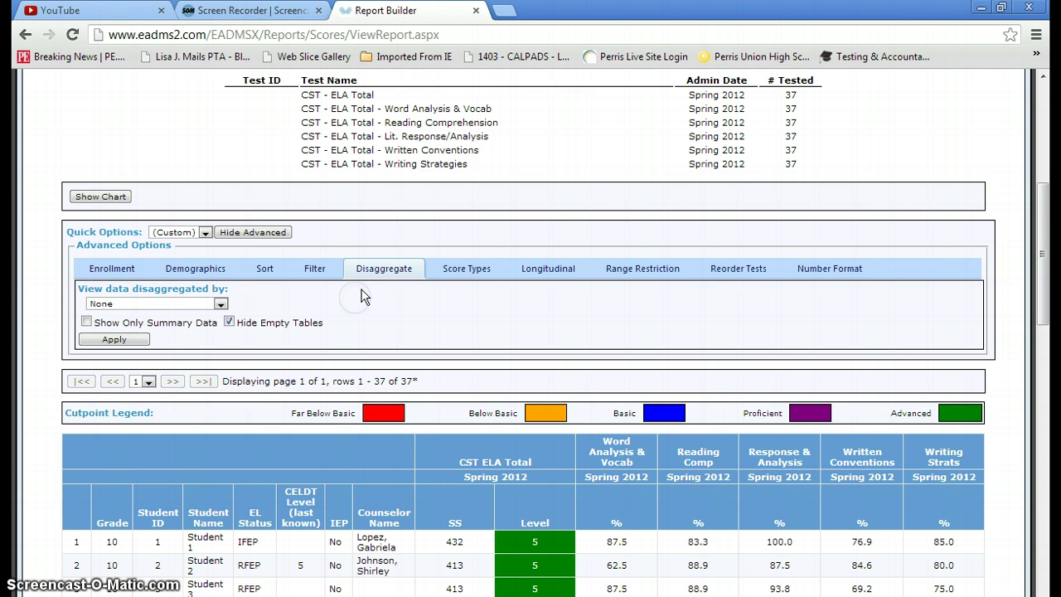
# Restrict the report to CST - ELA Total scale scores (SS) from 300 to 324 and view the matching students.
pyautogui.click(651, 274)
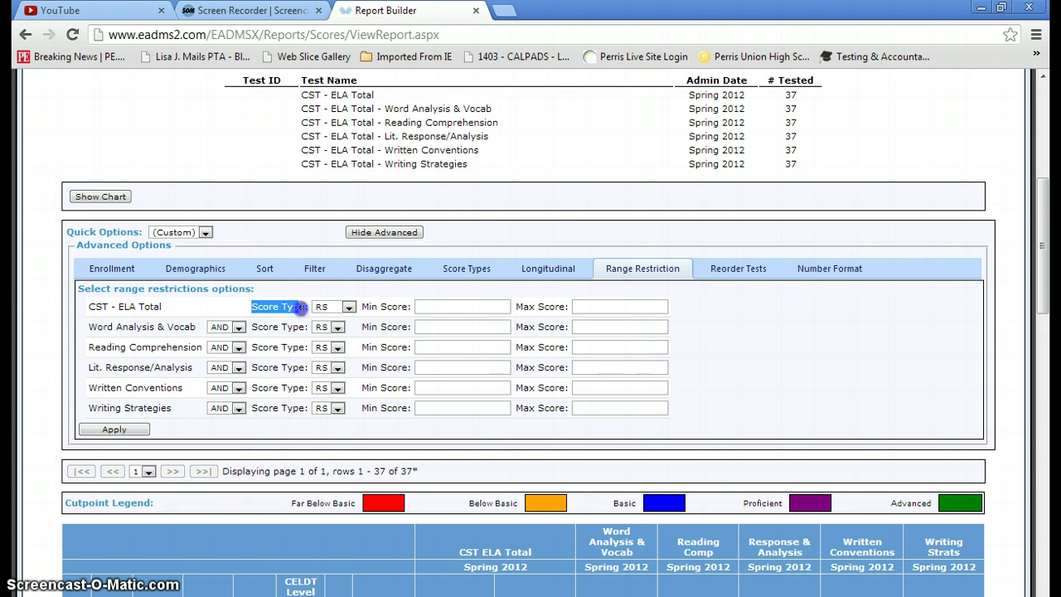
pyautogui.click(349, 307)
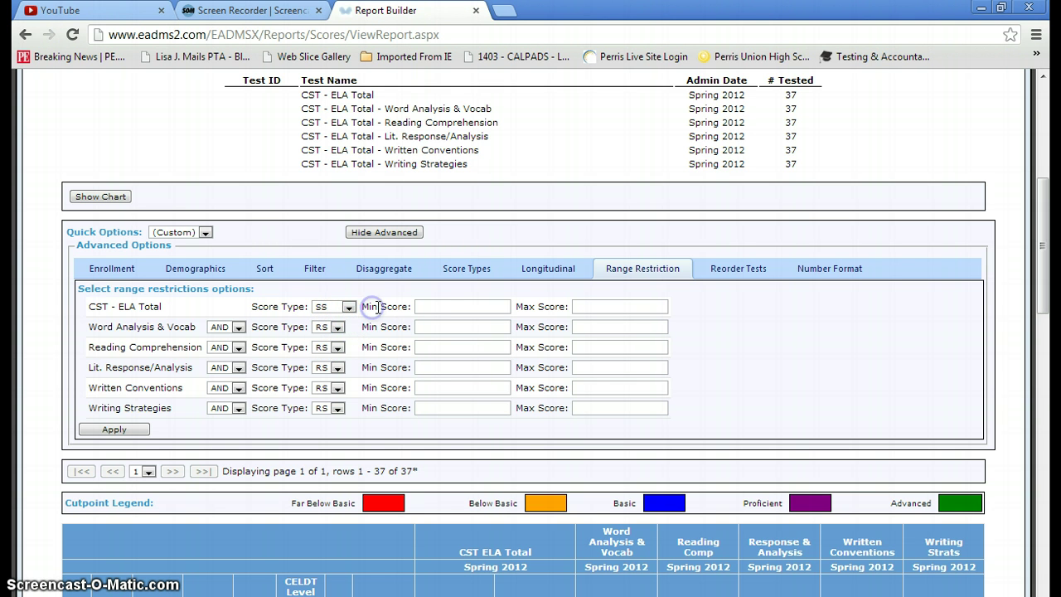
pyautogui.click(442, 306)
pyautogui.click(601, 308)
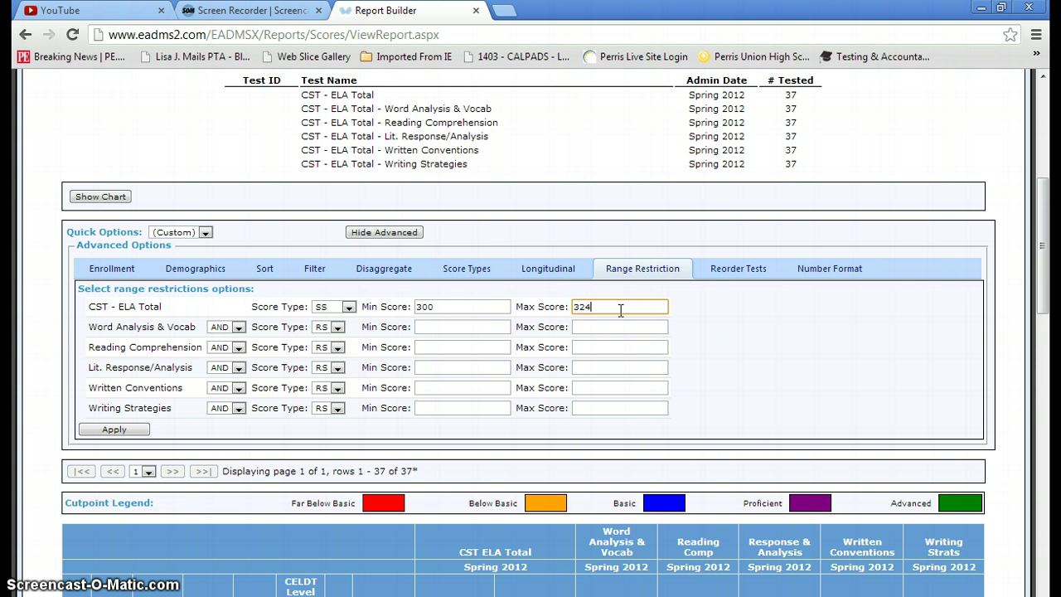
pyautogui.click(139, 430)
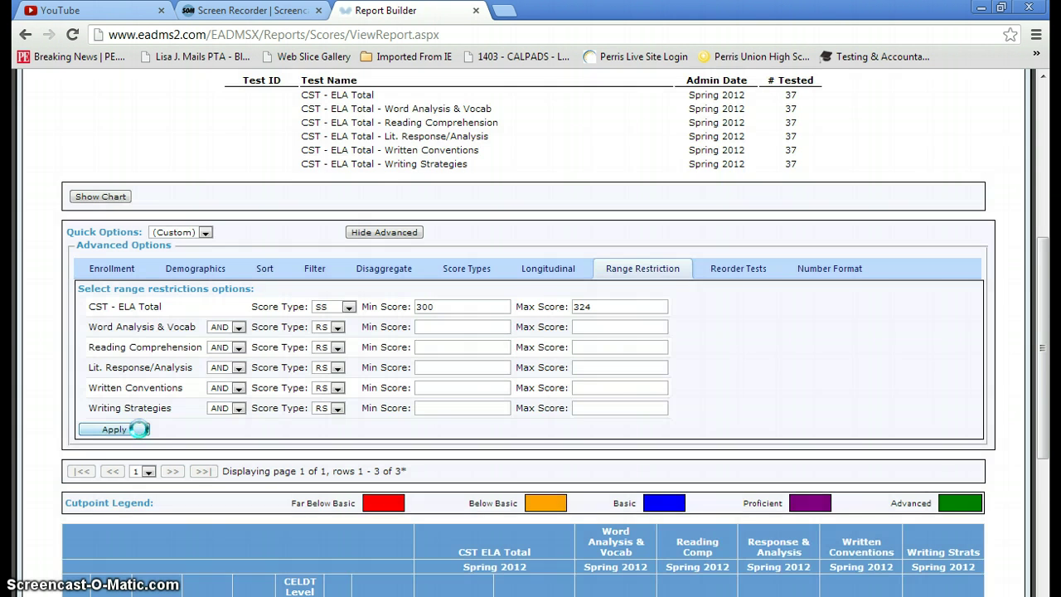
pyautogui.scroll(-4, 48, 407)
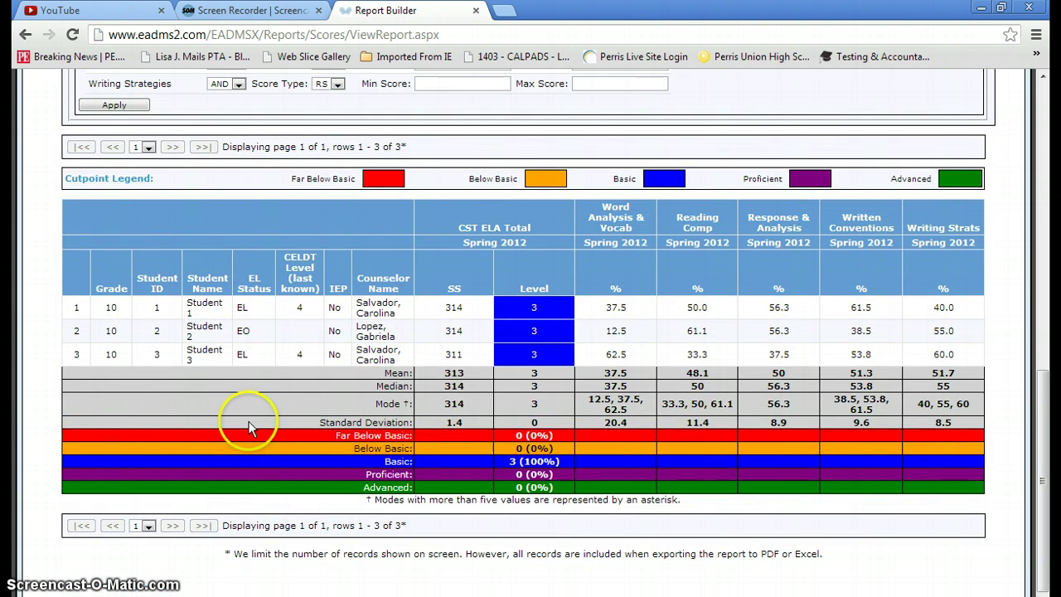